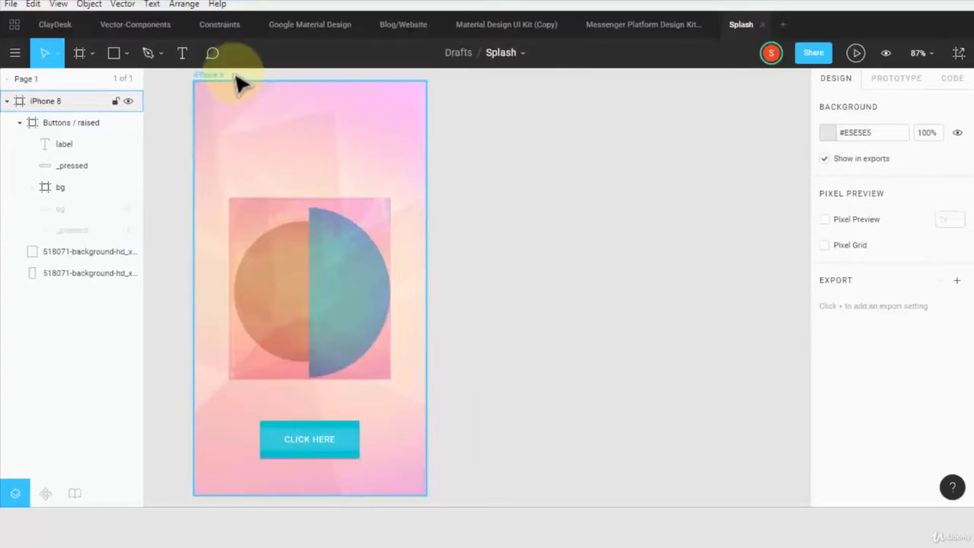
{"action": "scroll", "coordinate": [533, 320], "scroll_direction": "down", "scroll_amount": 1}
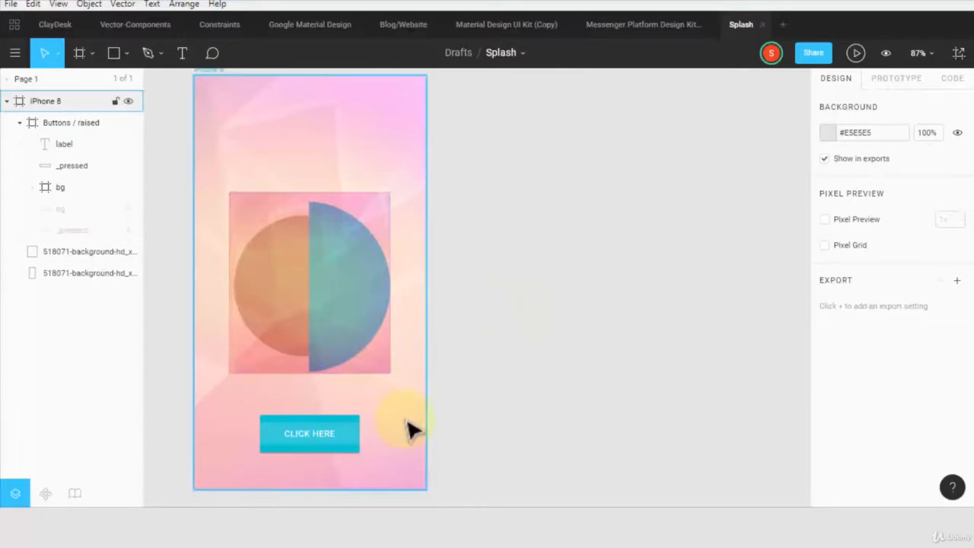
{"action": "left_click", "coordinate": [38, 78]}
{"action": "left_click", "coordinate": [30, 82]}
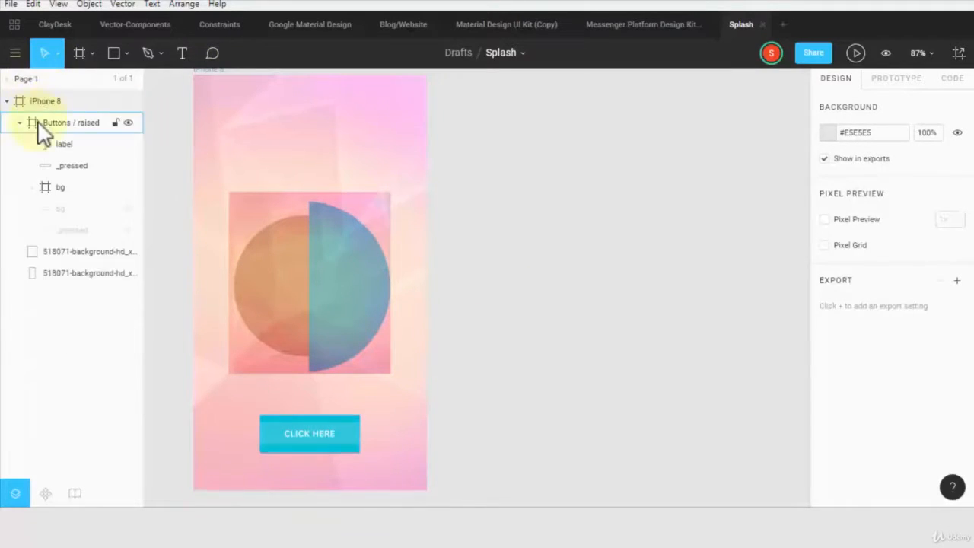
{"action": "left_click", "coordinate": [44, 102]}
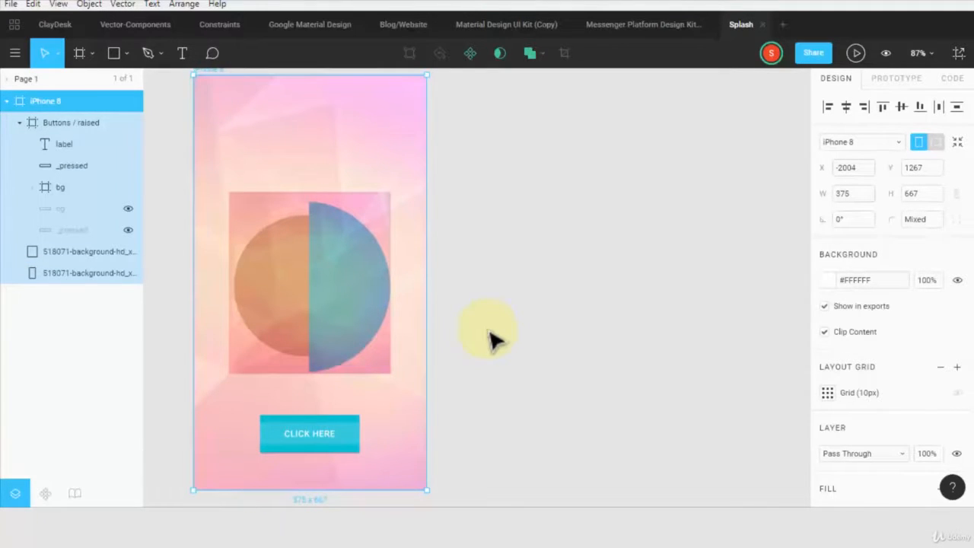
{"action": "left_click", "coordinate": [488, 300]}
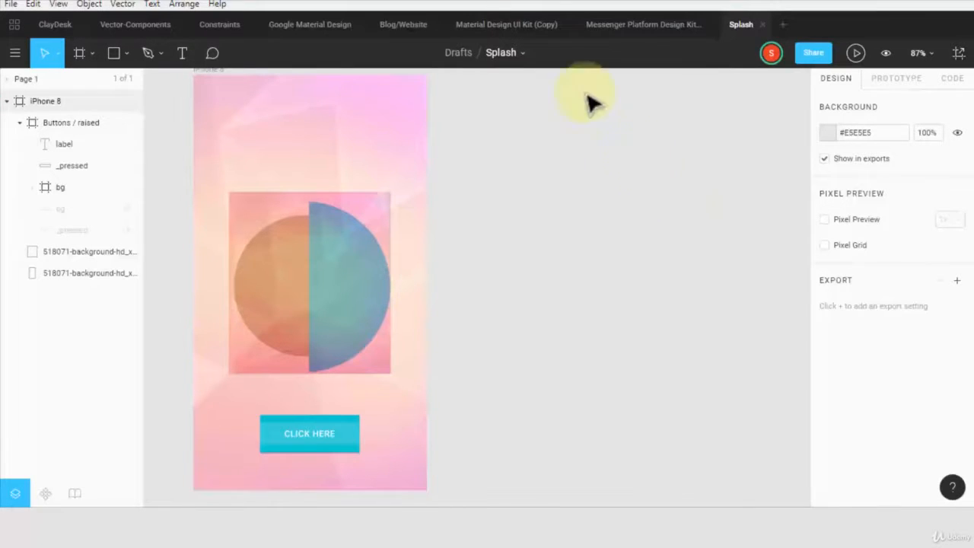
Examine the Extension Container screens in the Messenger Platform Design Kit file at 100% zoom
{"action": "left_click", "coordinate": [526, 23]}
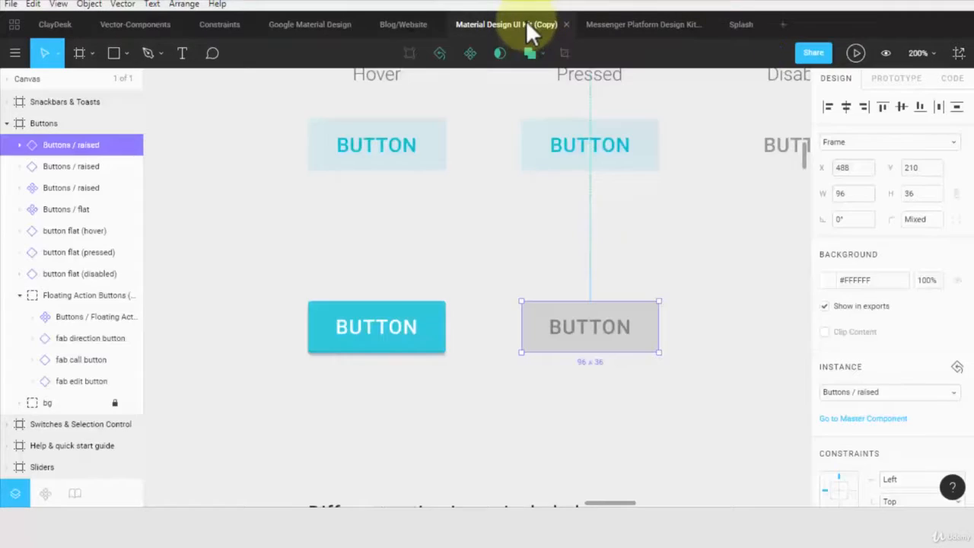
{"action": "left_click", "coordinate": [618, 21]}
{"action": "left_click", "coordinate": [254, 257]}
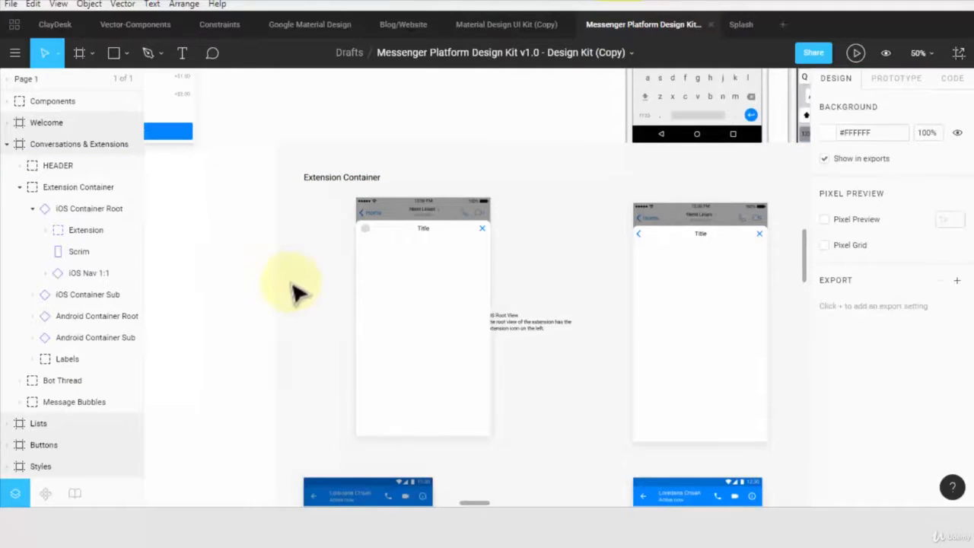
{"action": "left_click", "coordinate": [423, 310]}
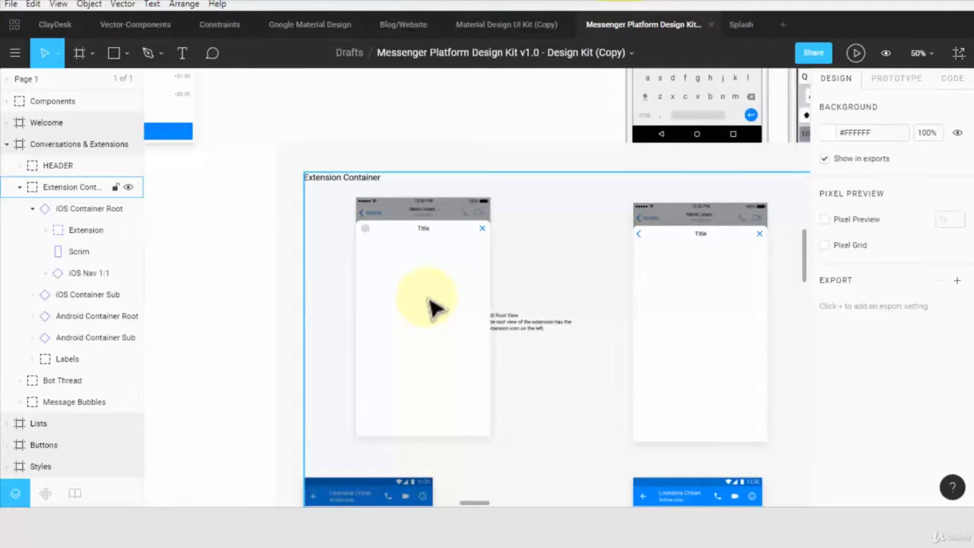
{"action": "left_click", "coordinate": [426, 308]}
{"action": "key", "text": "shift+0"}
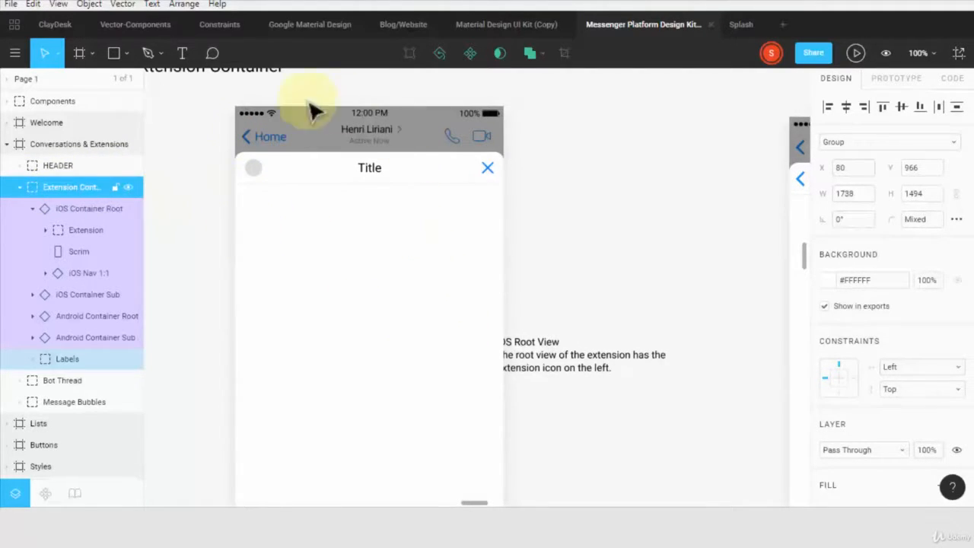
{"action": "left_click", "coordinate": [209, 279]}
{"action": "scroll", "coordinate": [209, 277], "scroll_direction": "down", "scroll_amount": 3}
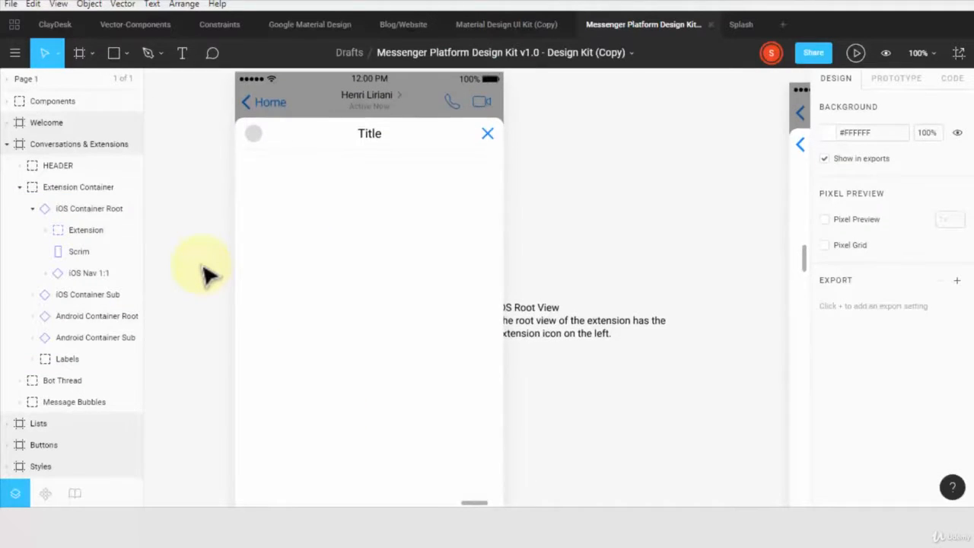
{"action": "scroll", "coordinate": [201, 265], "scroll_direction": "down", "scroll_amount": 3}
{"action": "scroll", "coordinate": [202, 271], "scroll_direction": "up", "scroll_amount": 1}
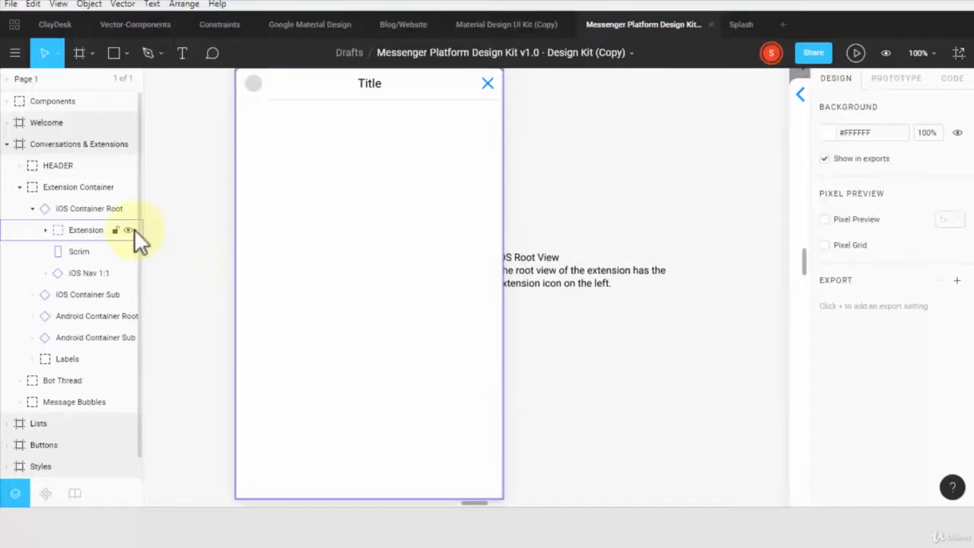
{"action": "scroll", "coordinate": [198, 235], "scroll_direction": "up", "scroll_amount": 1}
Copy the Extension Container group from the Messenger Platform Design Kit file and paste it into the Splash file
{"action": "left_click", "coordinate": [77, 188]}
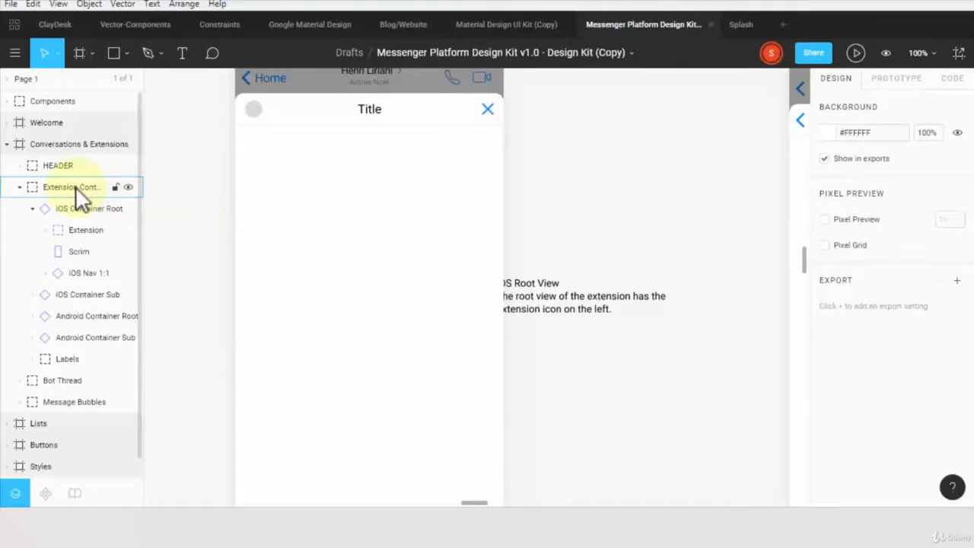
{"action": "left_click", "coordinate": [75, 187]}
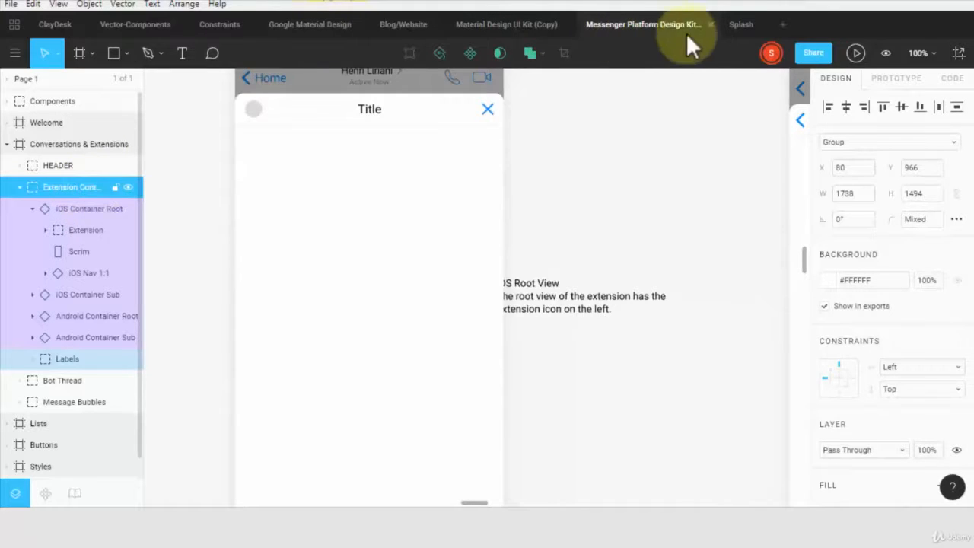
{"action": "left_click", "coordinate": [740, 23]}
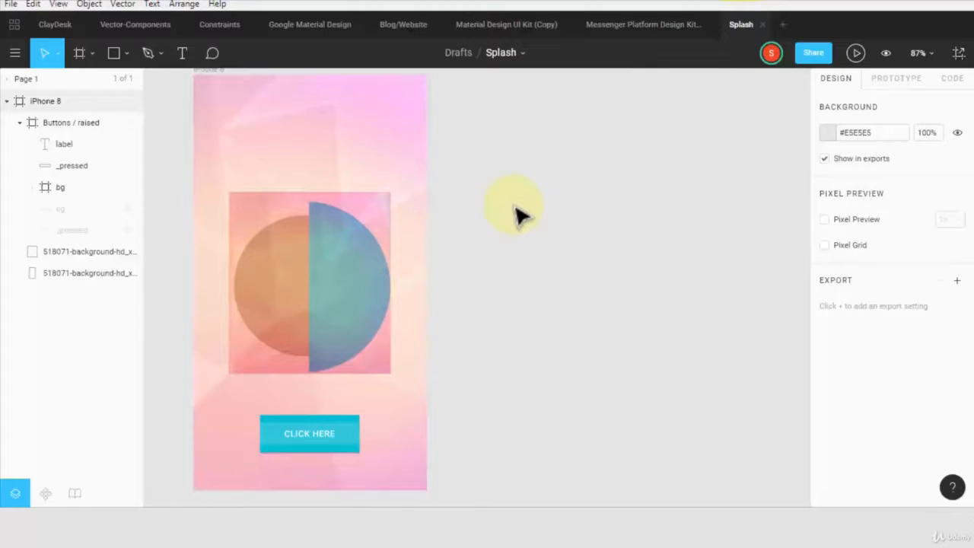
{"action": "key", "text": "ctrl+v"}
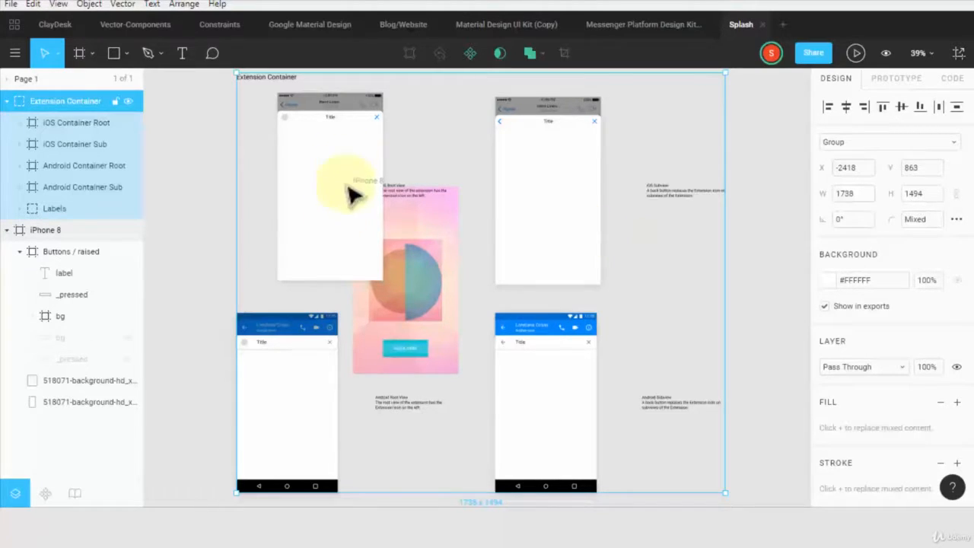
Place a standalone copy of the iOS Container Root frame to the right of the Extension Container group and delete the group
{"action": "double_click", "coordinate": [327, 150]}
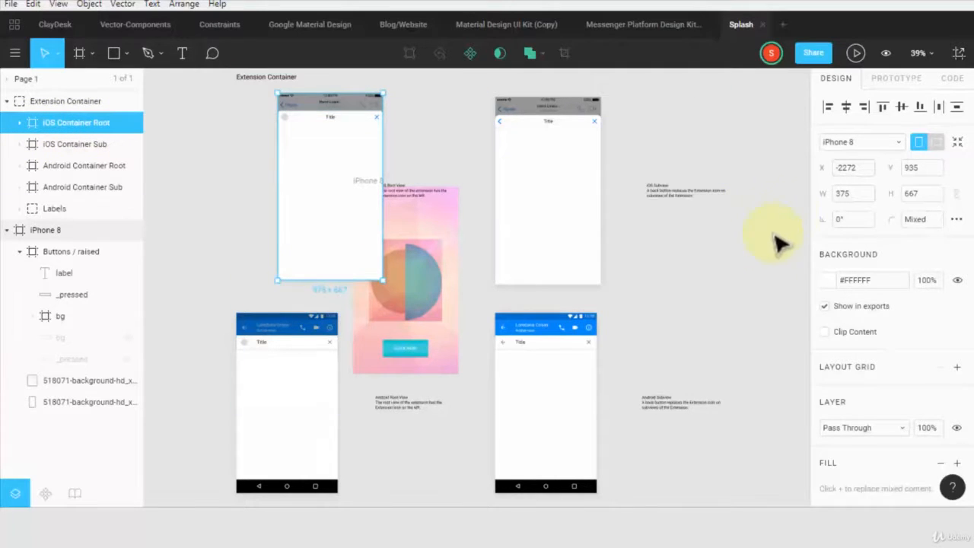
{"action": "left_click", "coordinate": [765, 259]}
{"action": "key", "text": "ctrl+v"}
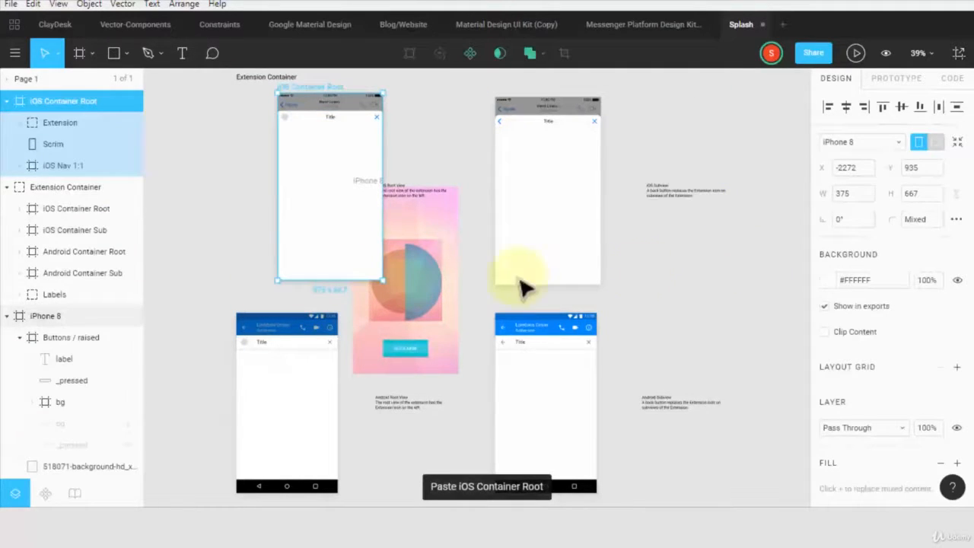
{"action": "left_click_drag", "start_coordinate": [345, 217], "coordinate": [783, 230]}
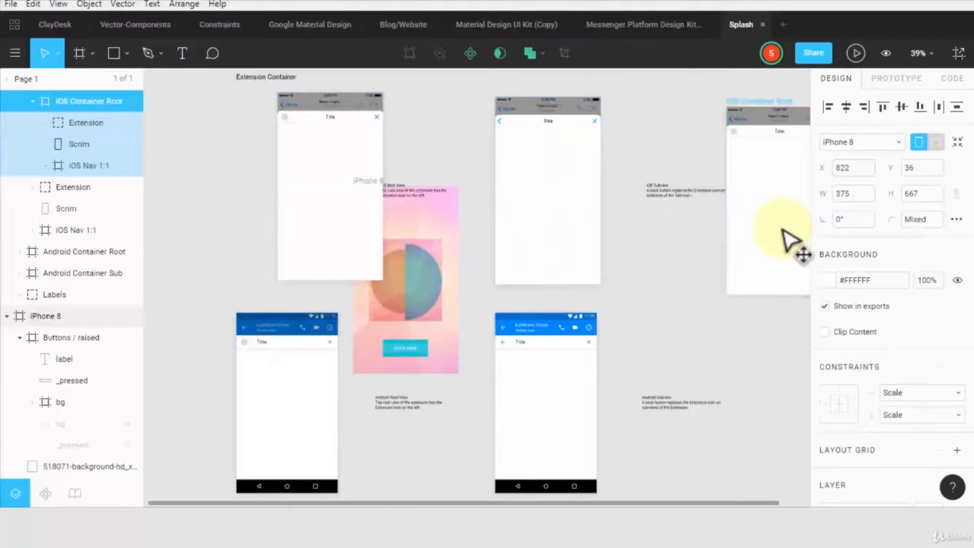
{"action": "left_click", "coordinate": [337, 189]}
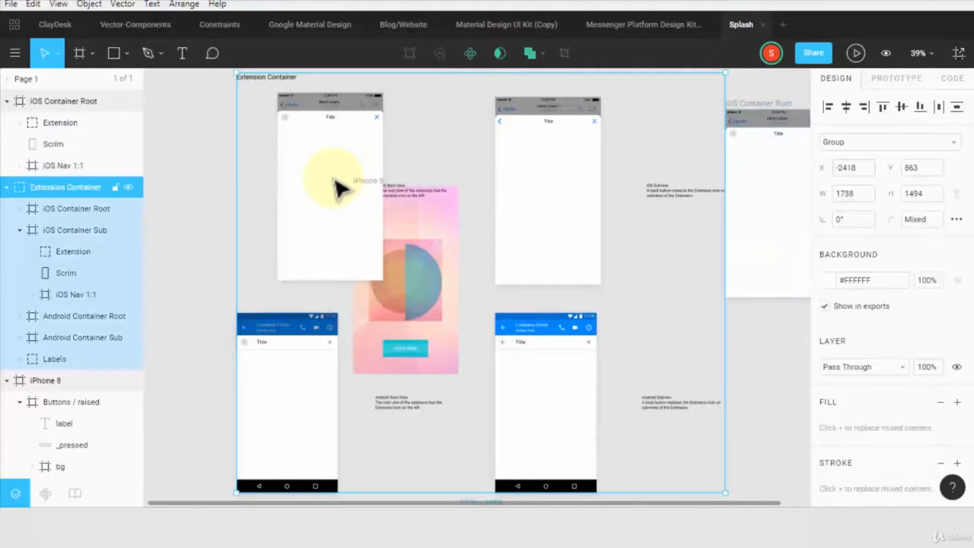
{"action": "key", "text": "Delete"}
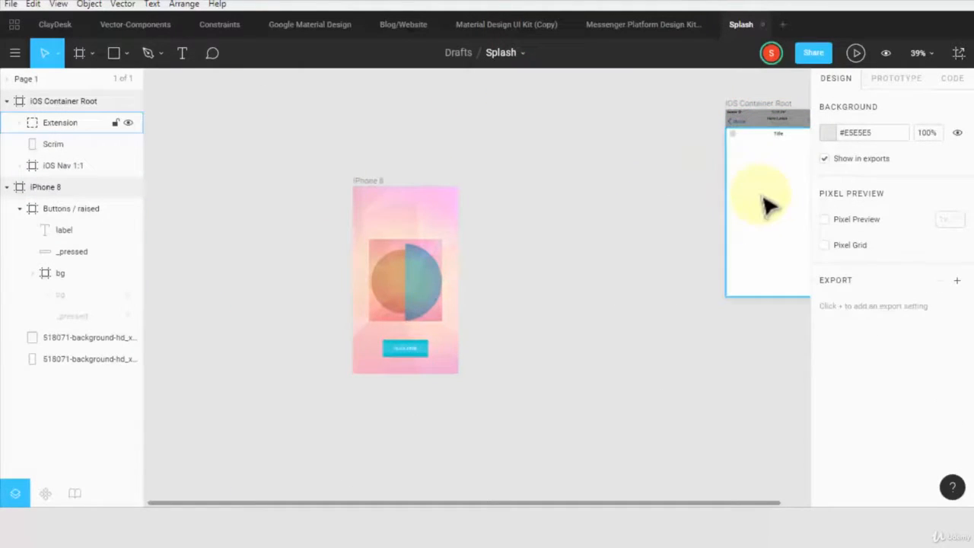
{"action": "left_click_drag", "start_coordinate": [769, 206], "coordinate": [538, 271]}
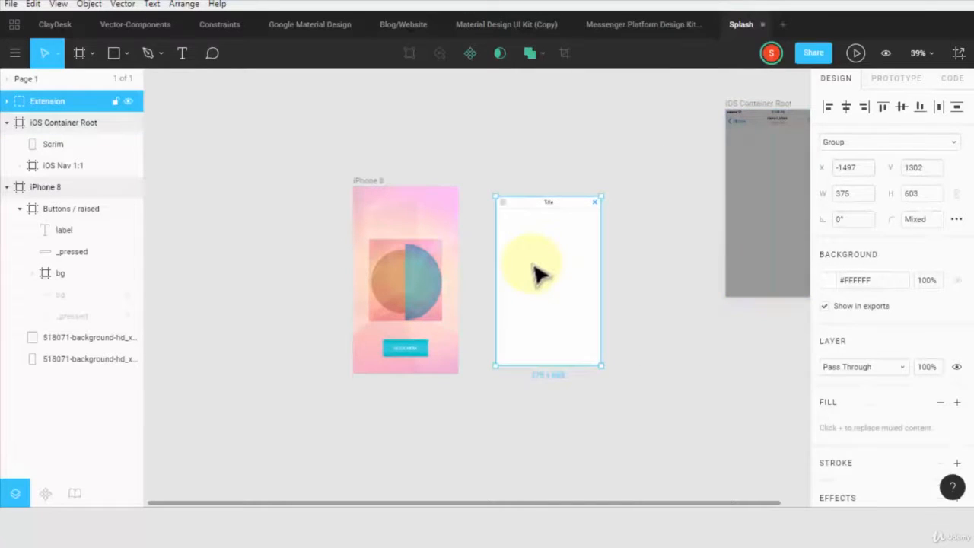
{"action": "key", "text": "ctrl+z"}
{"action": "left_click", "coordinate": [609, 242]}
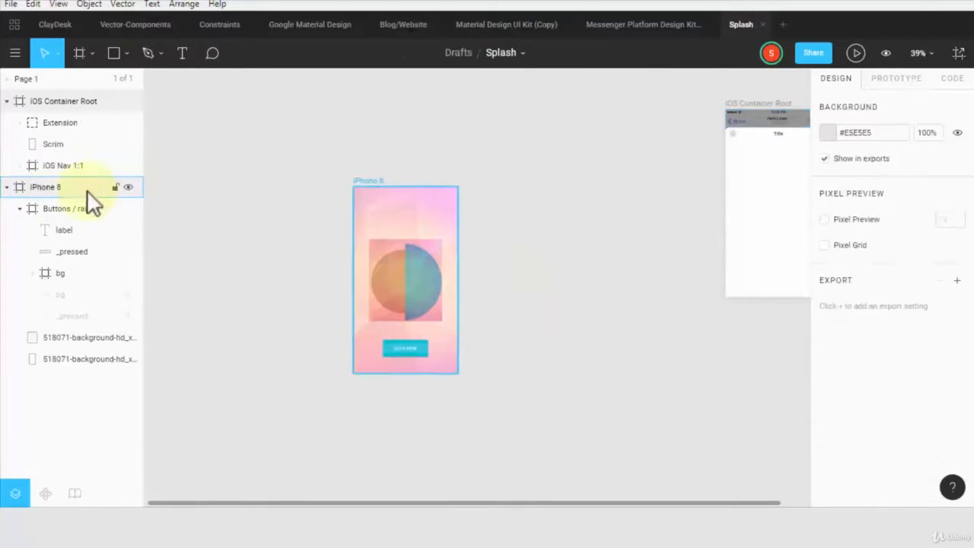
Move the whole iOS Container Root frame beside the iPhone 8 frame, top edges aligned, at X -1581 and Y 1267
{"action": "left_click", "coordinate": [49, 100]}
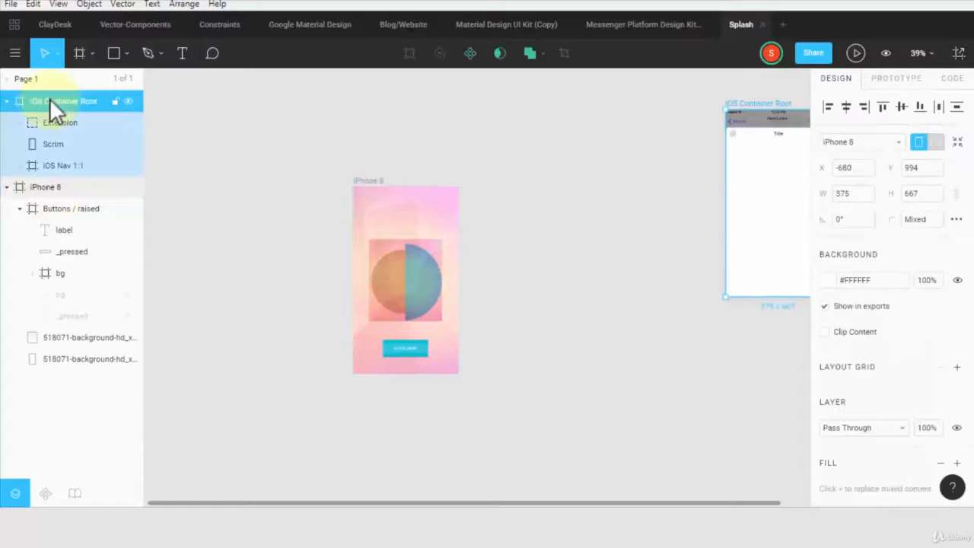
{"action": "left_click_drag", "start_coordinate": [767, 194], "coordinate": [512, 271]}
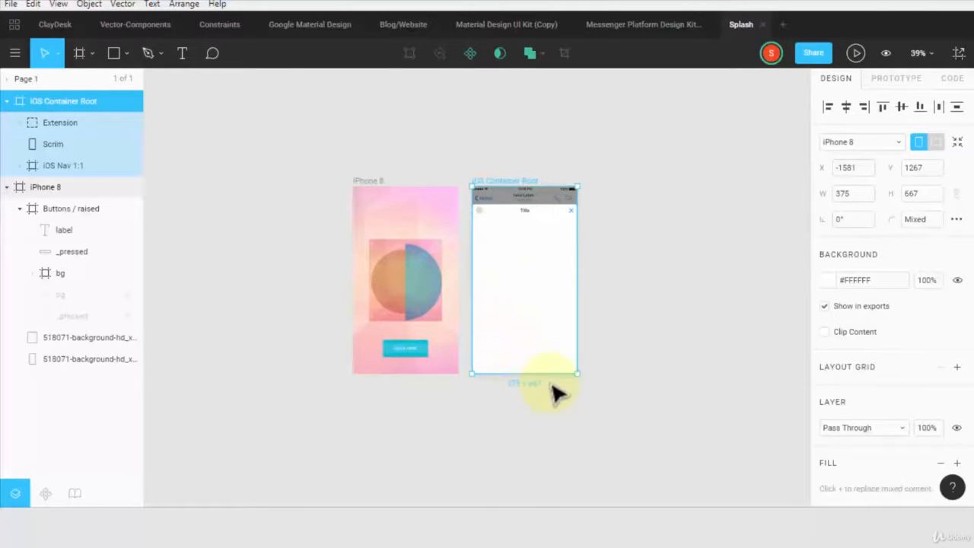
{"action": "left_click", "coordinate": [51, 191]}
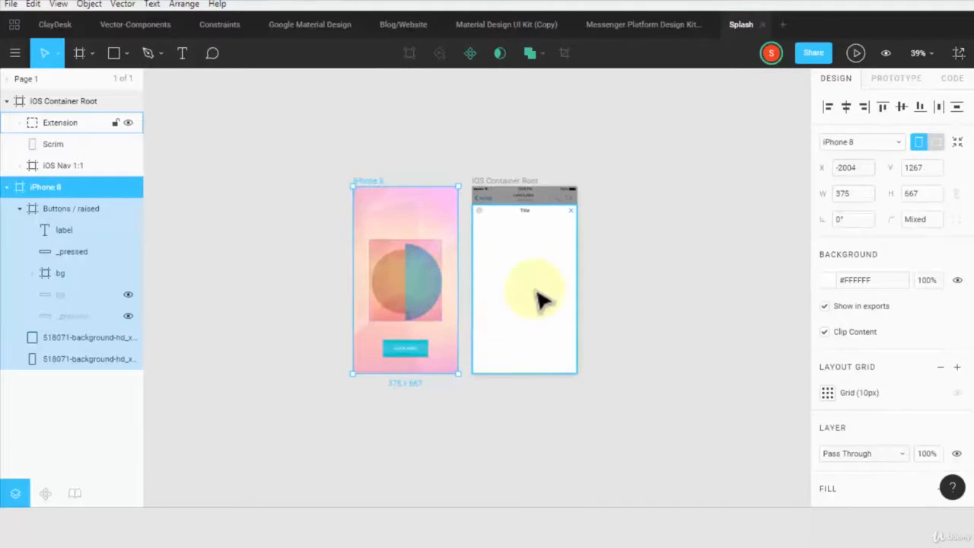
{"action": "left_click", "coordinate": [560, 290]}
{"action": "left_click", "coordinate": [632, 271]}
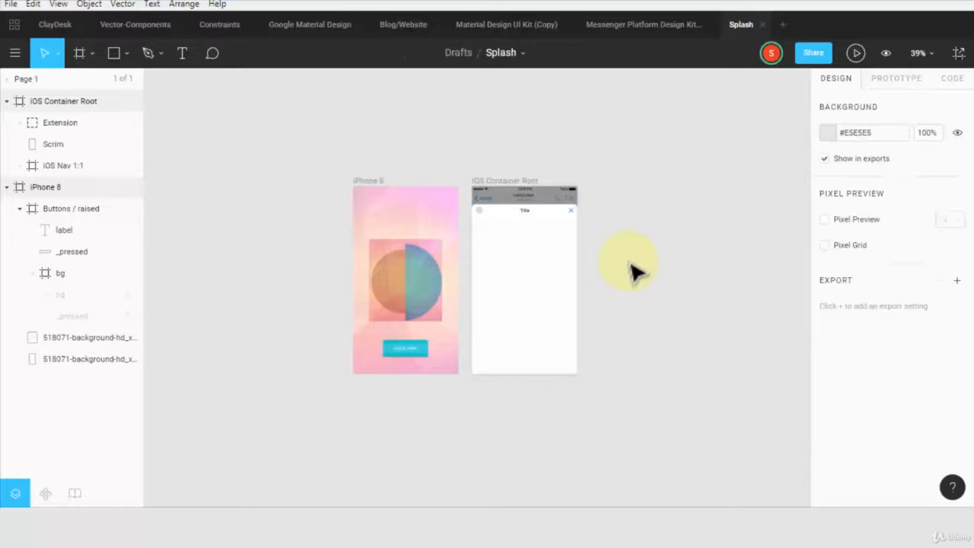
Examine the iOS Container Root frame's layers at 100% zoom, including Scrim, iOS Nav 1:1 and the Status iOS, Back, Identity and Video elements
{"action": "key", "text": "shift+0"}
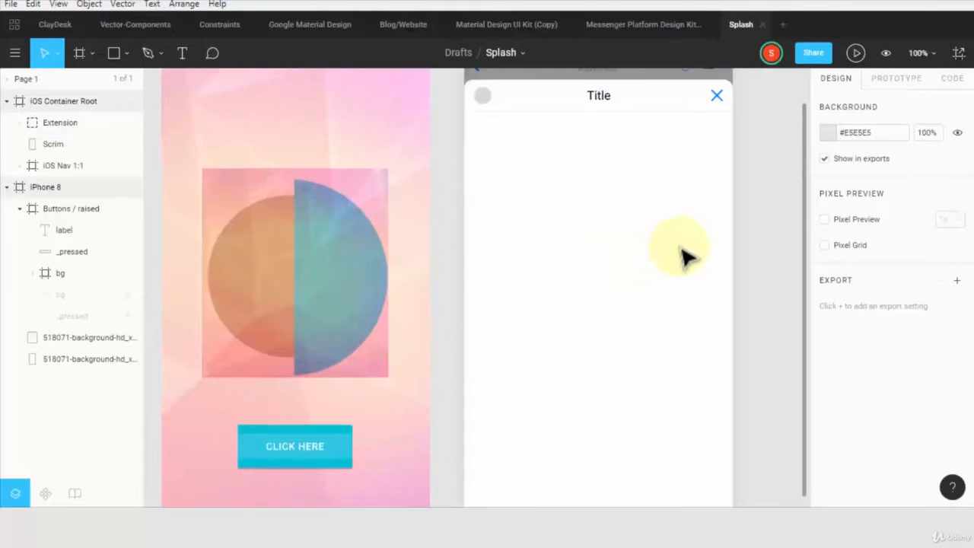
{"action": "scroll", "coordinate": [624, 205], "scroll_direction": "up", "scroll_amount": 2}
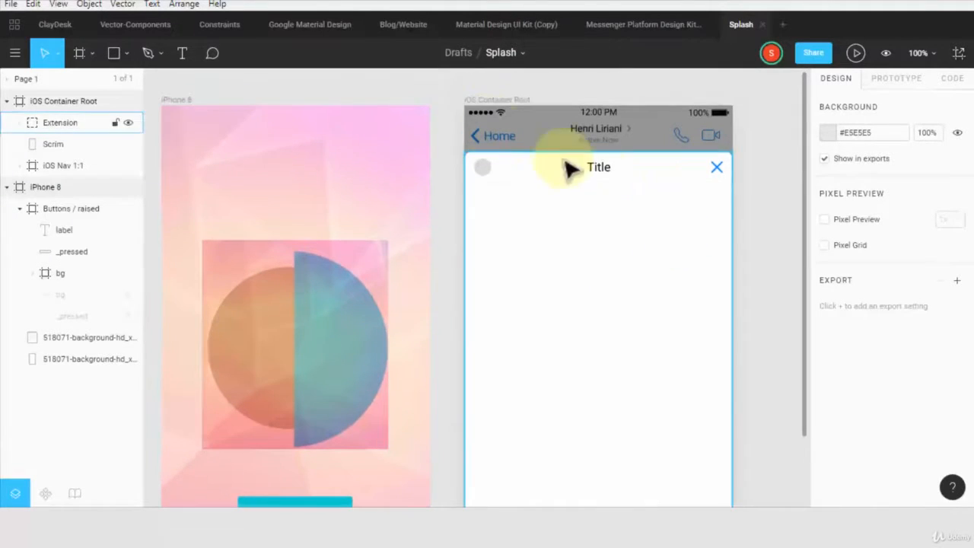
{"action": "left_click", "coordinate": [495, 137]}
{"action": "left_click", "coordinate": [54, 143]}
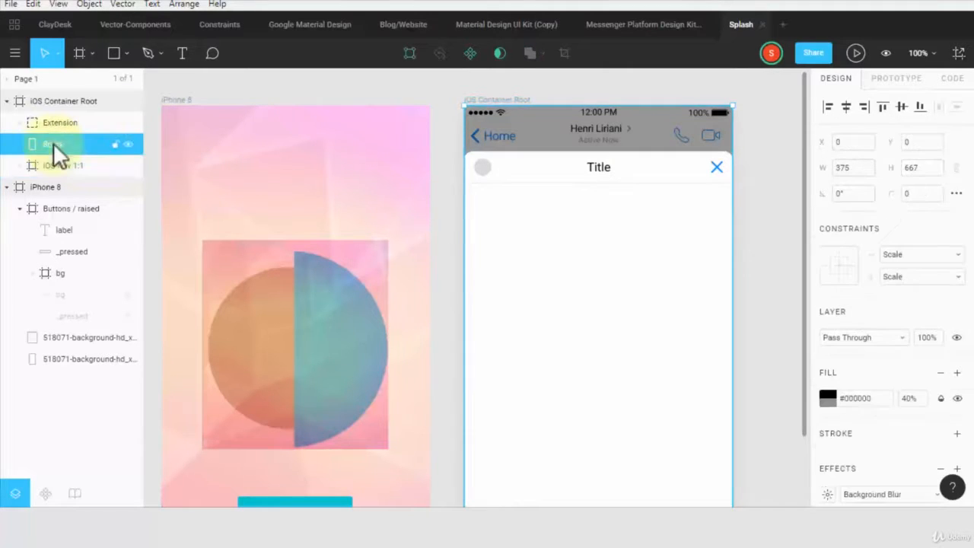
{"action": "left_click", "coordinate": [59, 166]}
{"action": "left_click", "coordinate": [20, 166]}
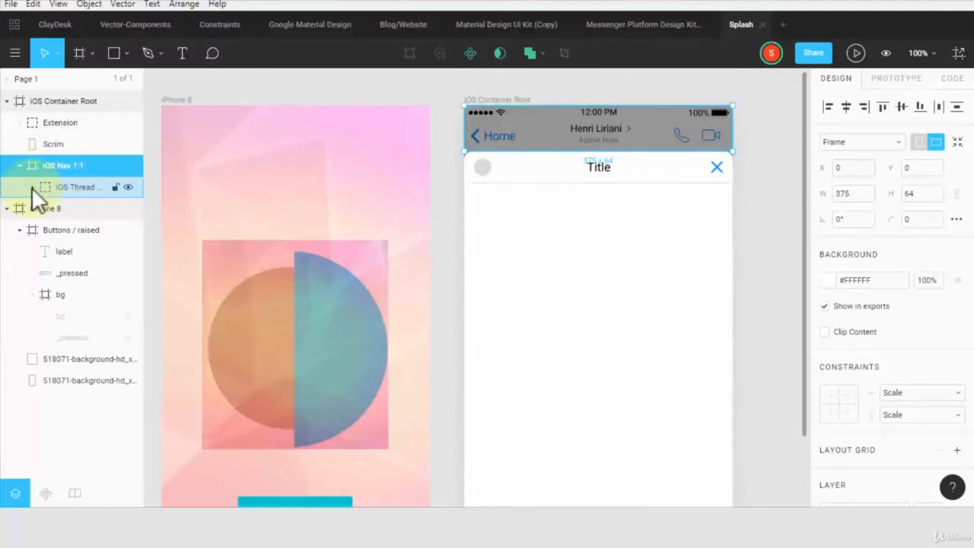
{"action": "left_click", "coordinate": [31, 187]}
{"action": "left_click", "coordinate": [83, 209]}
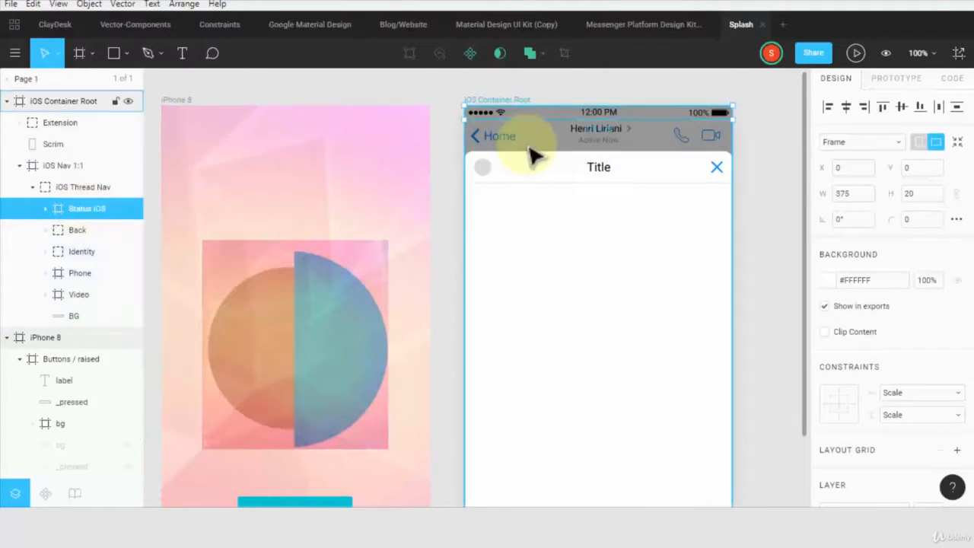
{"action": "left_click", "coordinate": [78, 229]}
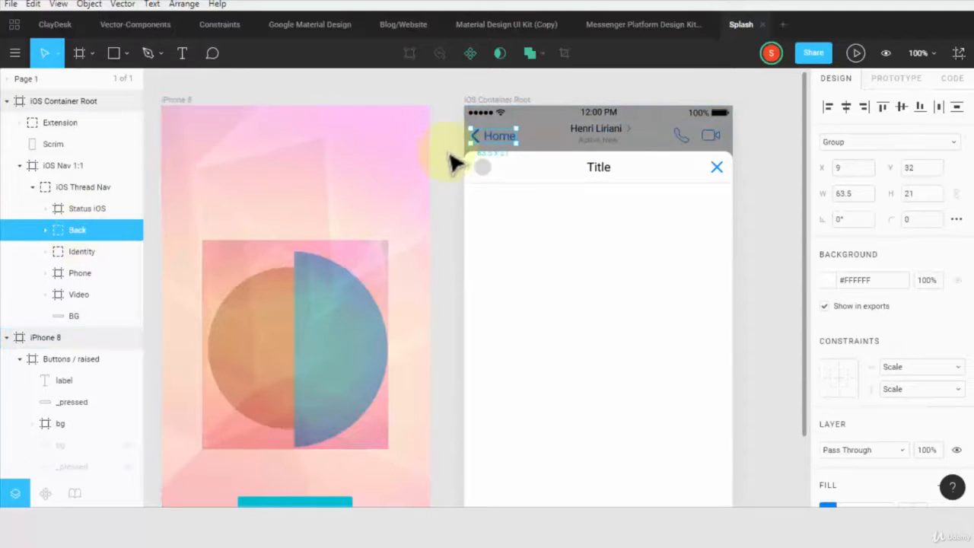
{"action": "left_click", "coordinate": [88, 250]}
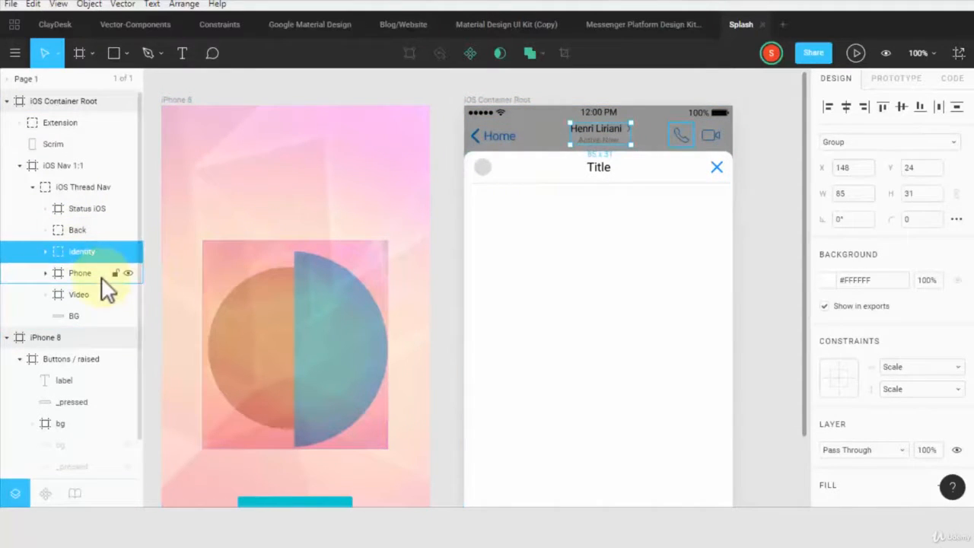
{"action": "left_click", "coordinate": [86, 294]}
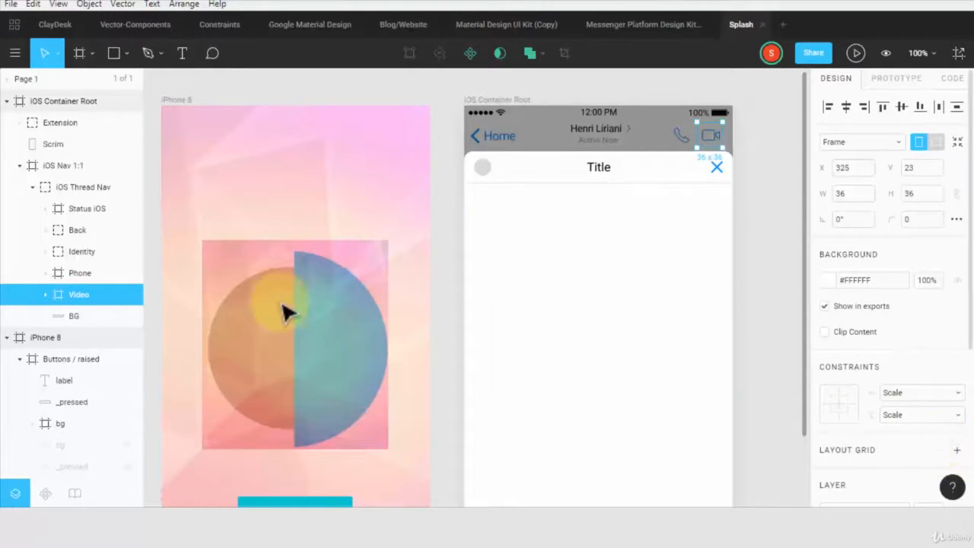
{"action": "left_click", "coordinate": [61, 166]}
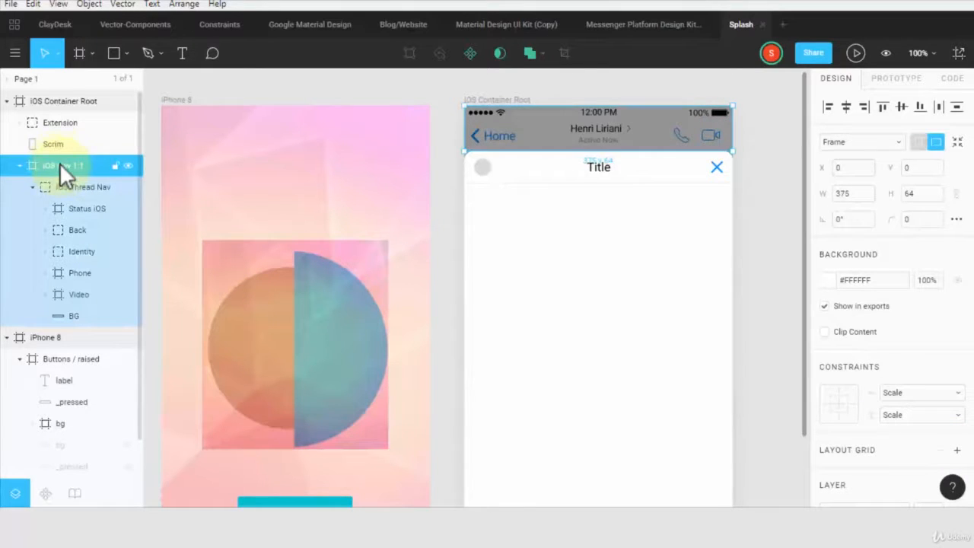
{"action": "left_click", "coordinate": [55, 102]}
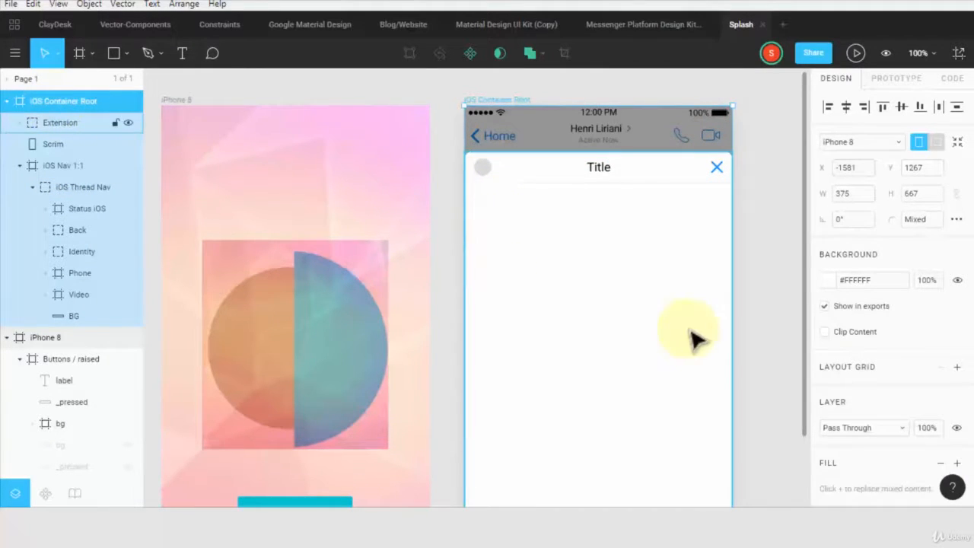
Add a layout grid to the iOS Container Root frame and change its type to rows
{"action": "scroll", "coordinate": [860, 314], "scroll_direction": "down", "scroll_amount": 4}
{"action": "left_click", "coordinate": [957, 108]}
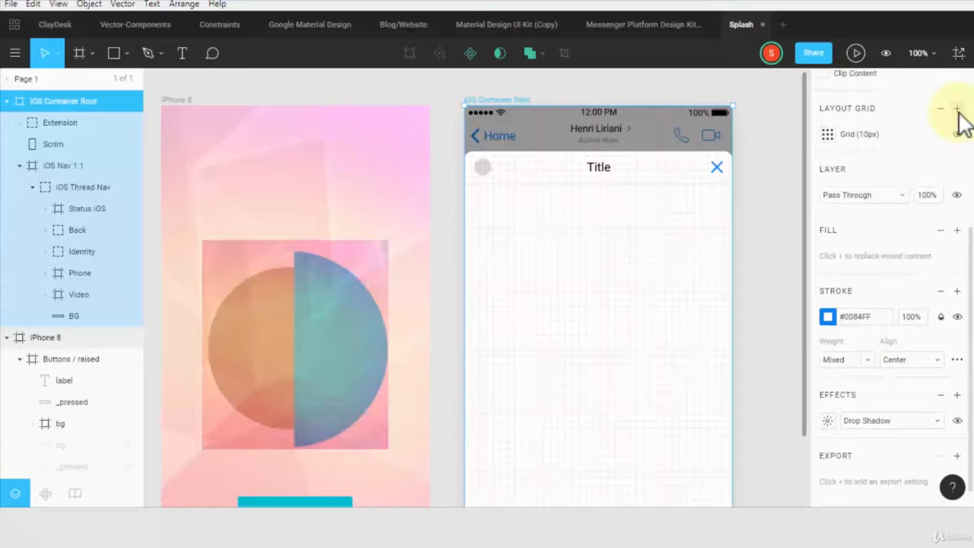
{"action": "left_click", "coordinate": [828, 133]}
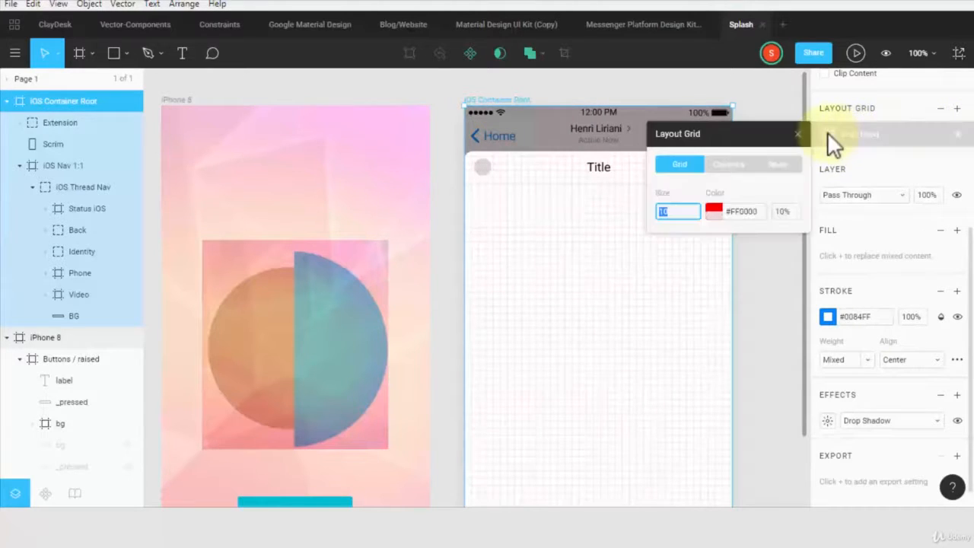
{"action": "left_click", "coordinate": [716, 163]}
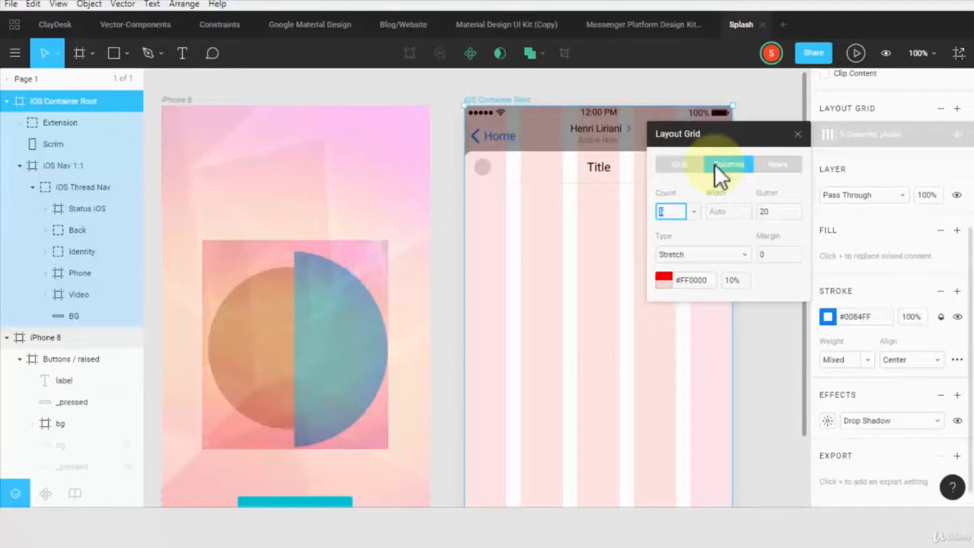
{"action": "left_click", "coordinate": [772, 165]}
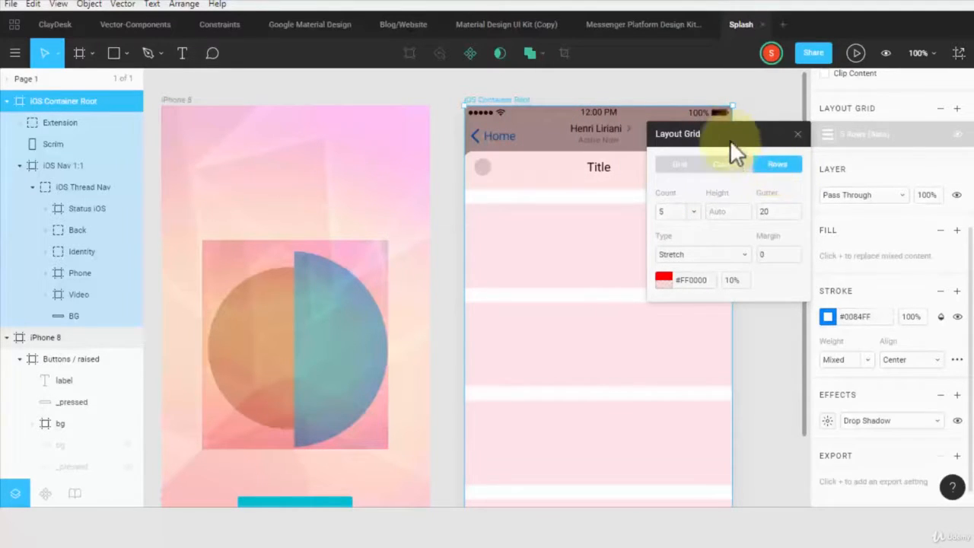
Set the iOS Container Root layout grid's row count to 7 and hide the grid
{"action": "left_click_drag", "start_coordinate": [725, 134], "coordinate": [850, 237]}
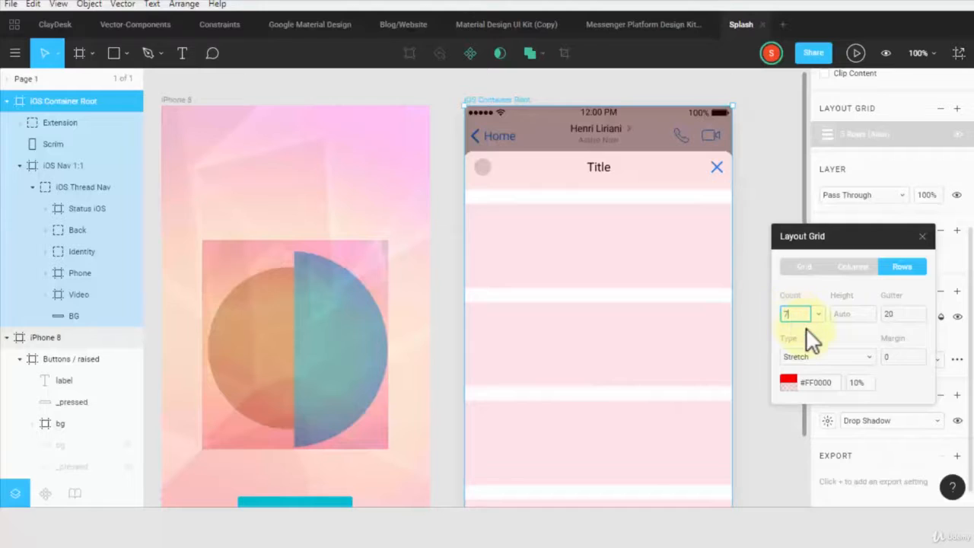
{"action": "key", "text": "Return"}
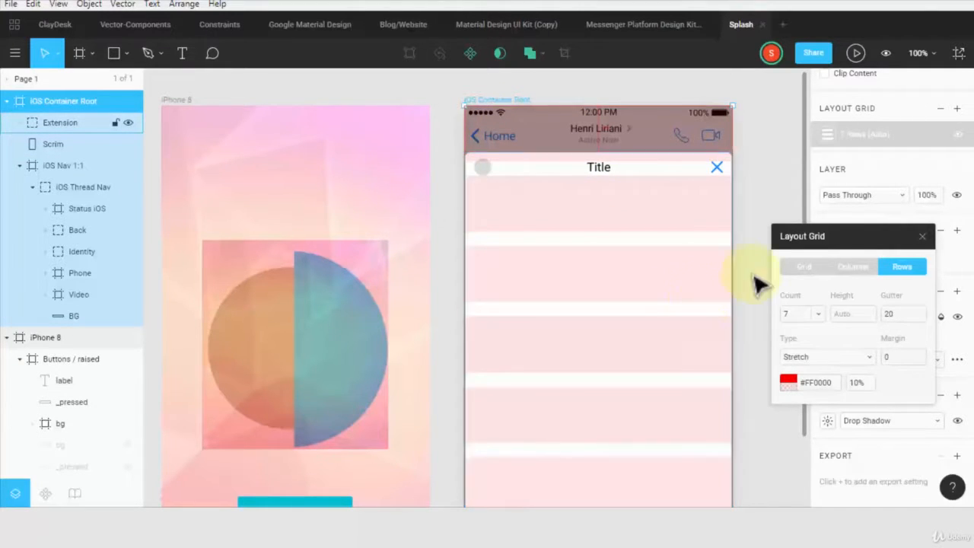
{"action": "left_click", "coordinate": [922, 236]}
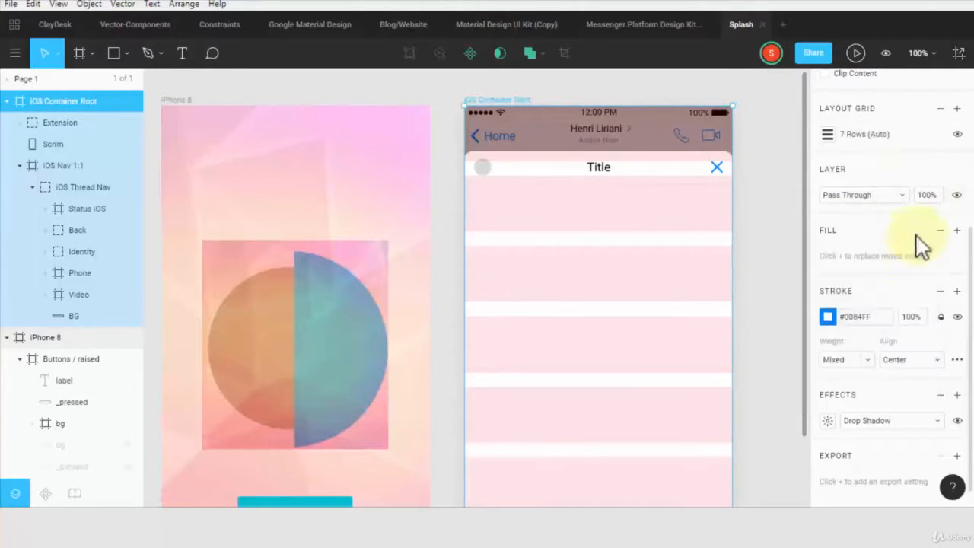
{"action": "left_click", "coordinate": [957, 137]}
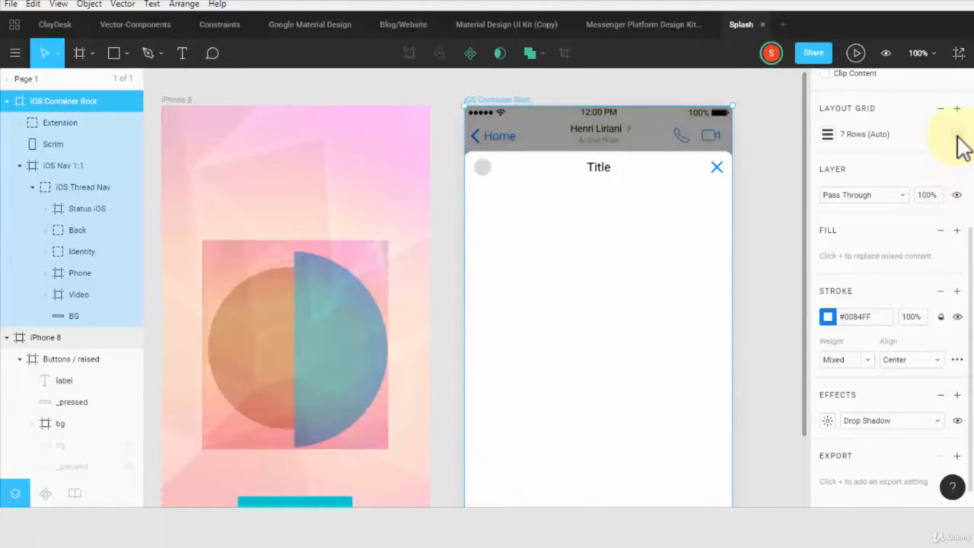
{"action": "left_click", "coordinate": [770, 228]}
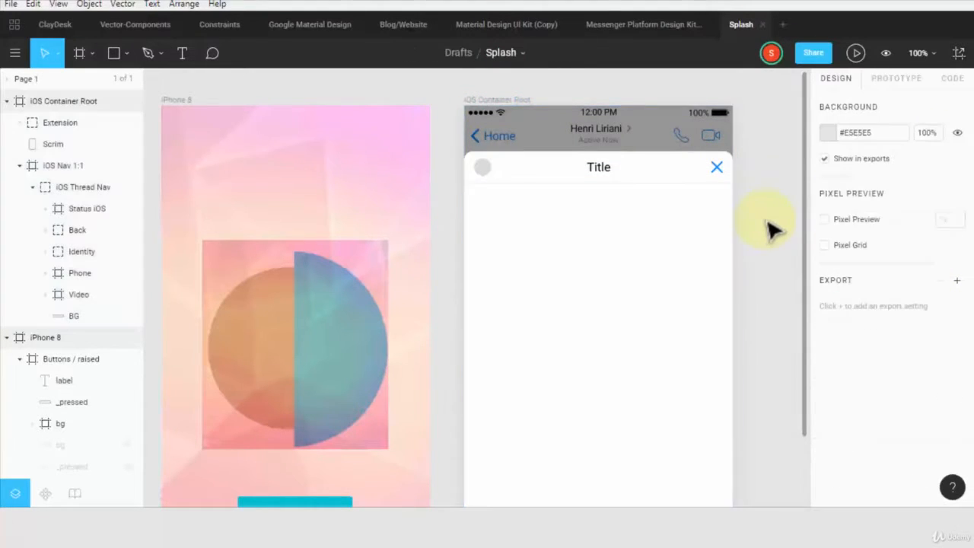
Try the fill colours #56CCF2 and #2F80ED on the Scrim layer behind the iOS header
{"action": "left_click", "coordinate": [527, 148]}
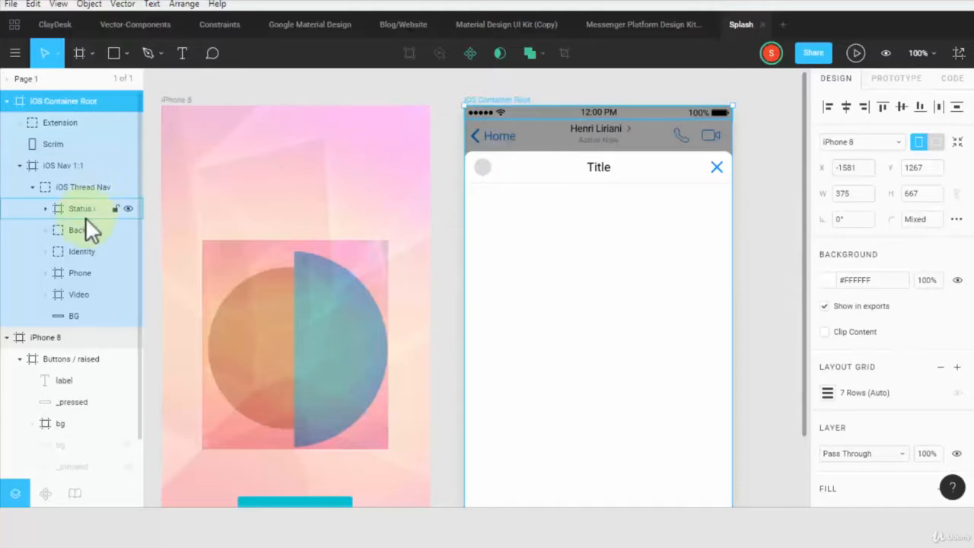
{"action": "left_click", "coordinate": [76, 188]}
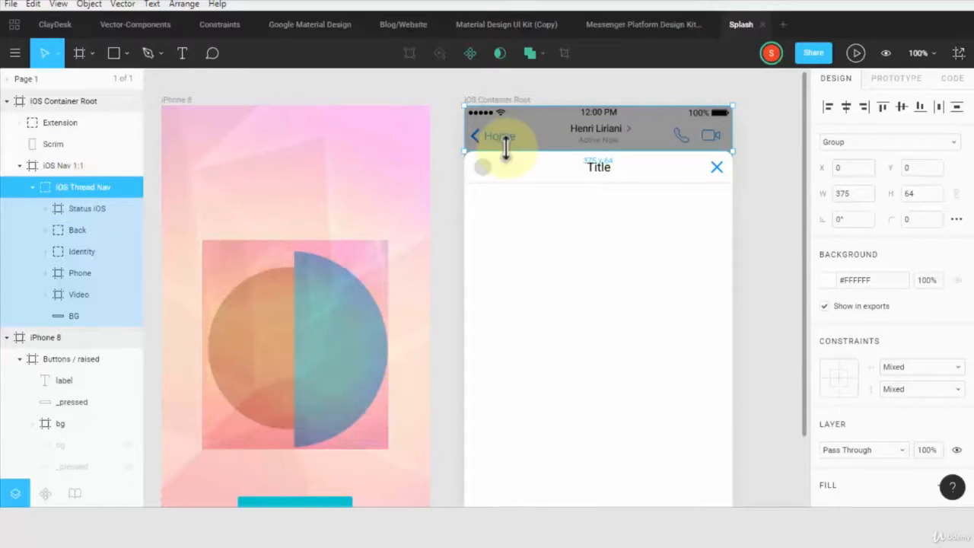
{"action": "left_click", "coordinate": [554, 142]}
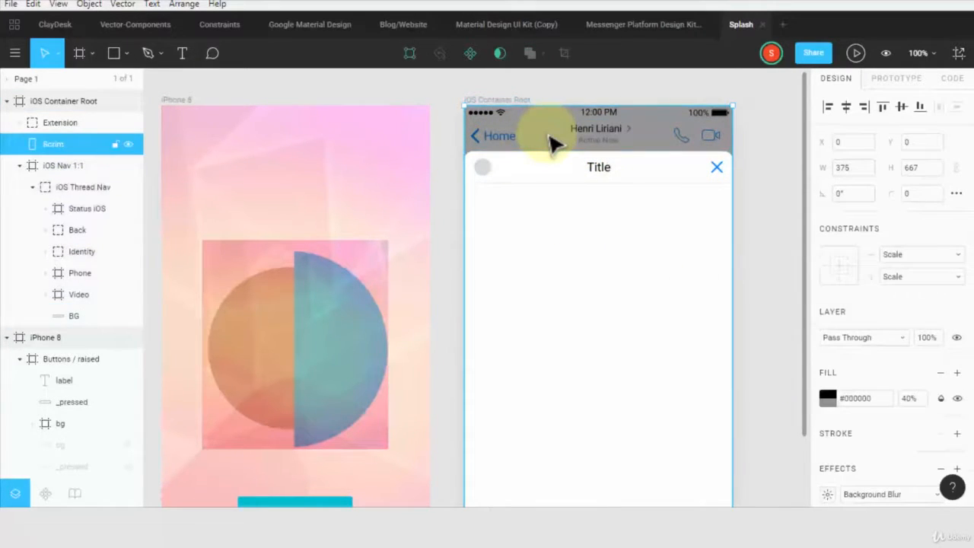
{"action": "left_click", "coordinate": [830, 403]}
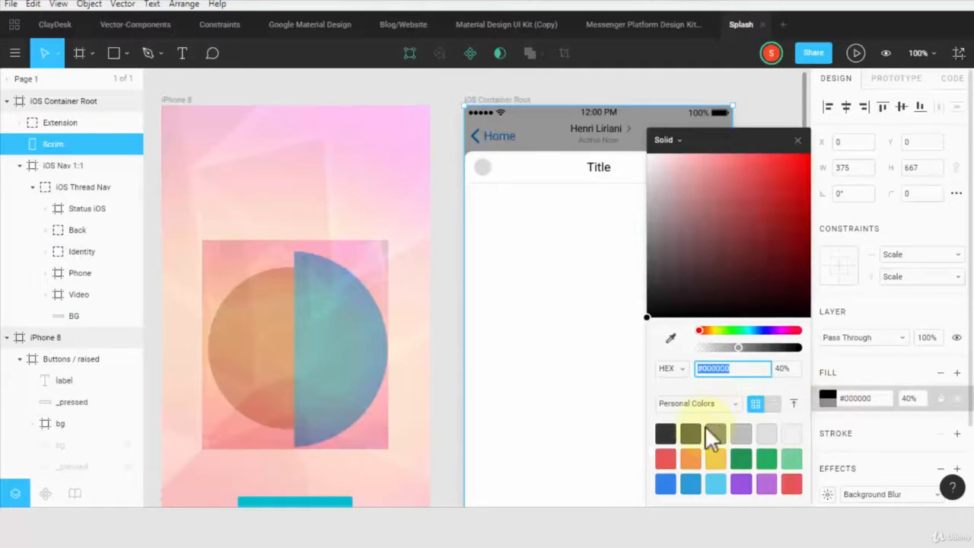
{"action": "left_click", "coordinate": [717, 483]}
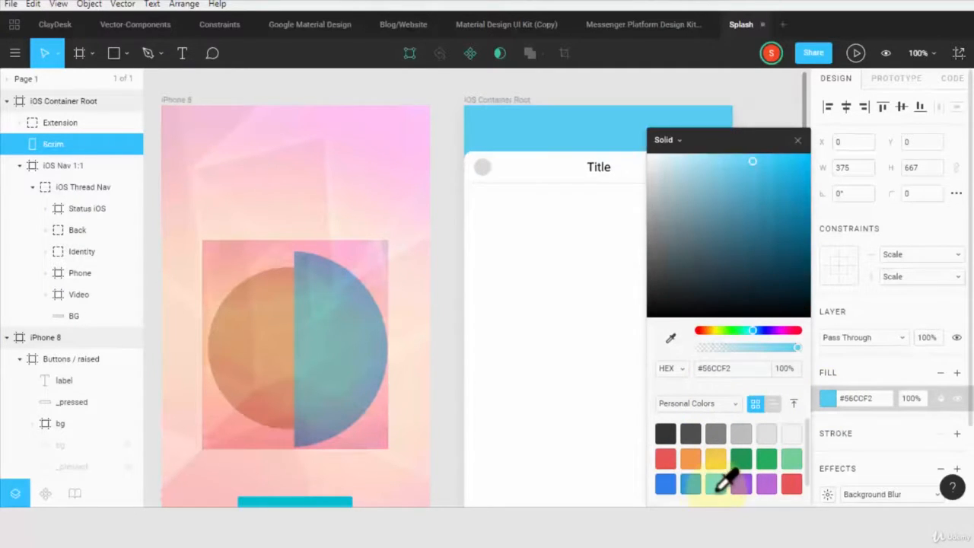
{"action": "left_click", "coordinate": [668, 484]}
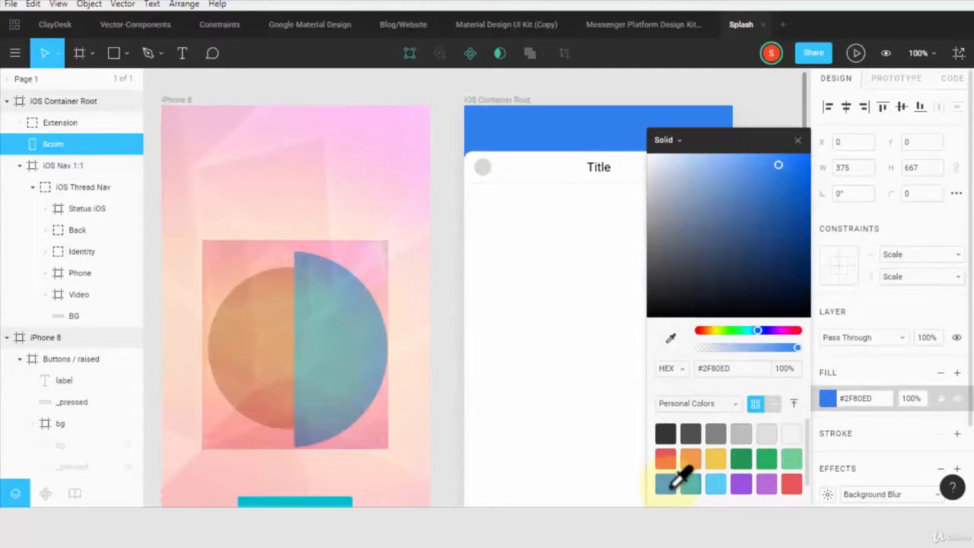
Undo both colour changes on the Scrim layer and deselect it
{"action": "key", "text": "ctrl+z"}
{"action": "key", "text": "ctrl+z"}
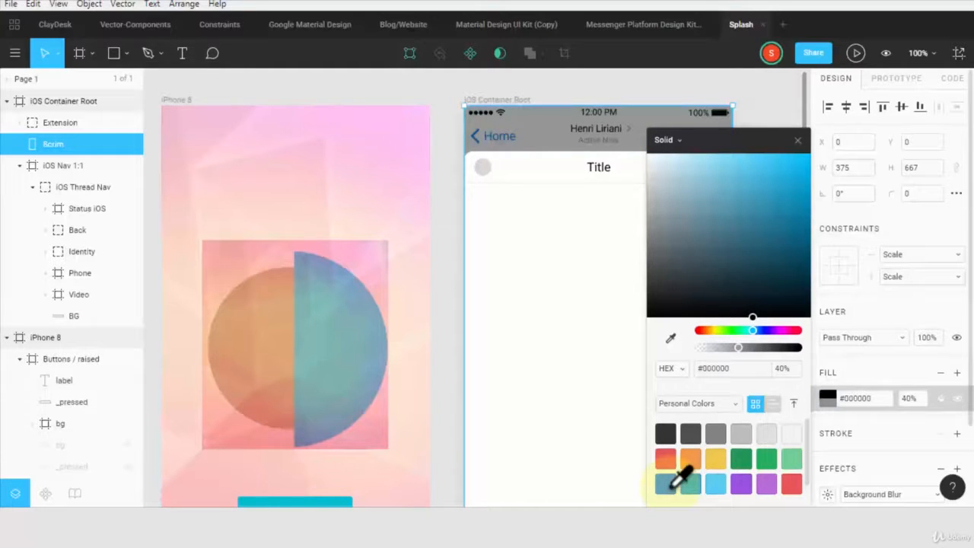
{"action": "left_click", "coordinate": [455, 369]}
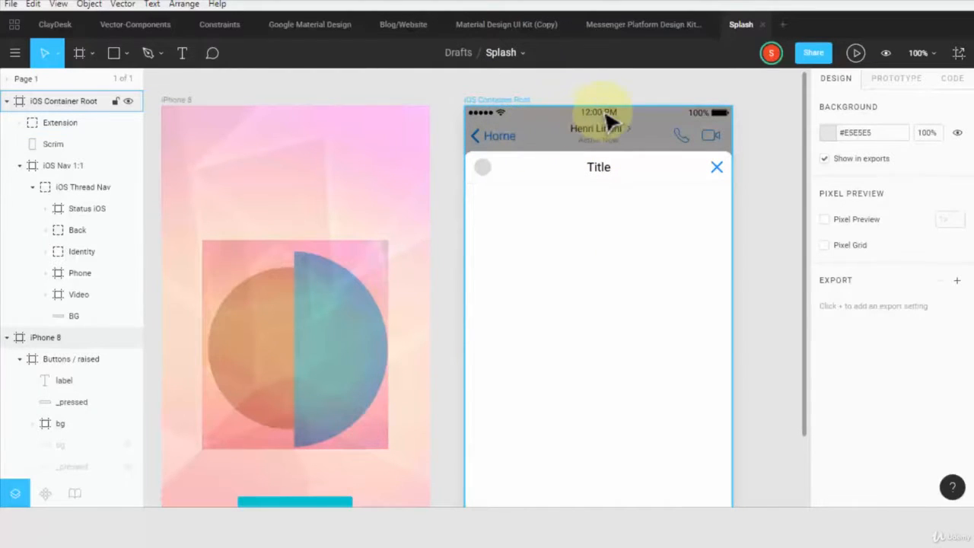
{"action": "left_click", "coordinate": [576, 135]}
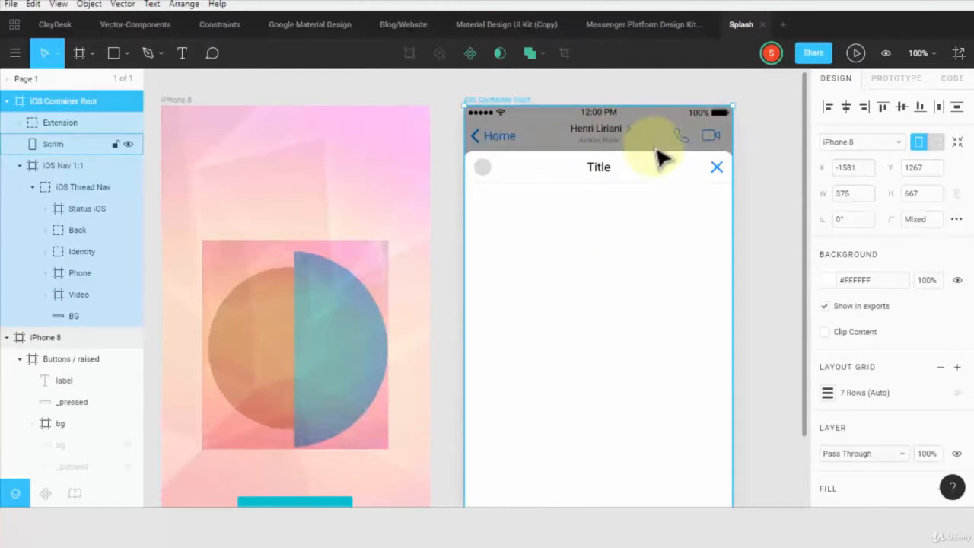
{"action": "left_click", "coordinate": [681, 141]}
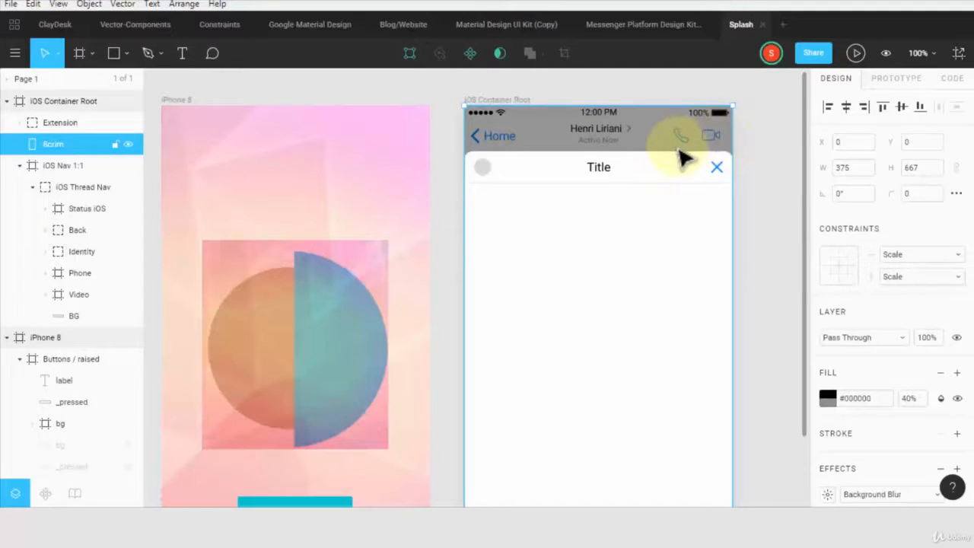
{"action": "left_click", "coordinate": [450, 272]}
Place the image Bookkeeping_98XSmall.jpg into the white body below the title of the iOS Container Root screen
{"action": "scroll", "coordinate": [446, 233], "scroll_direction": "down", "scroll_amount": 3}
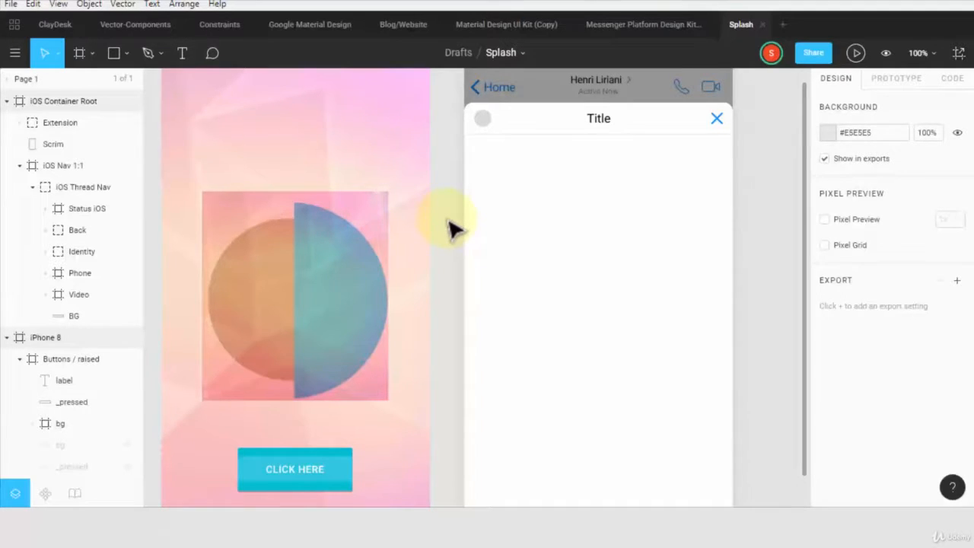
{"action": "left_click", "coordinate": [112, 54]}
{"action": "left_click", "coordinate": [126, 54]}
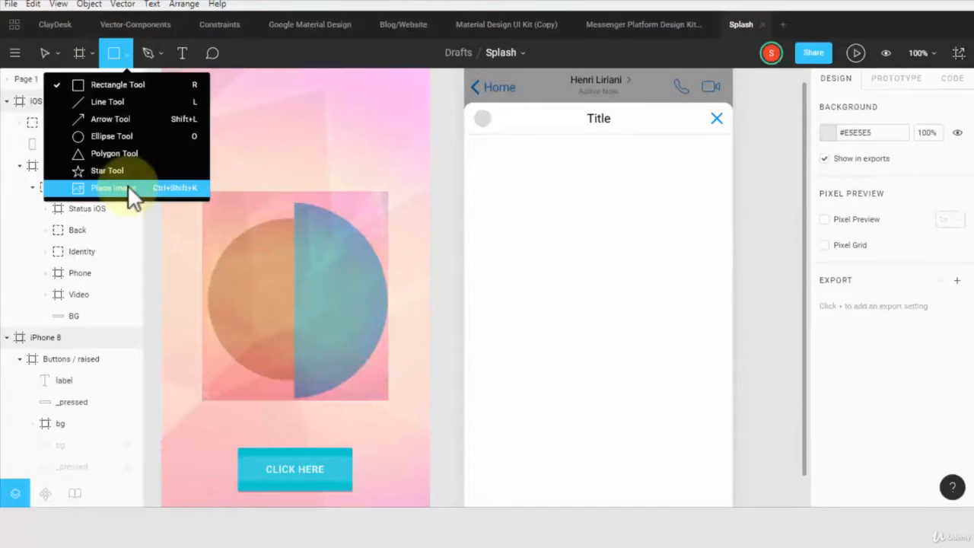
{"action": "left_click", "coordinate": [131, 188]}
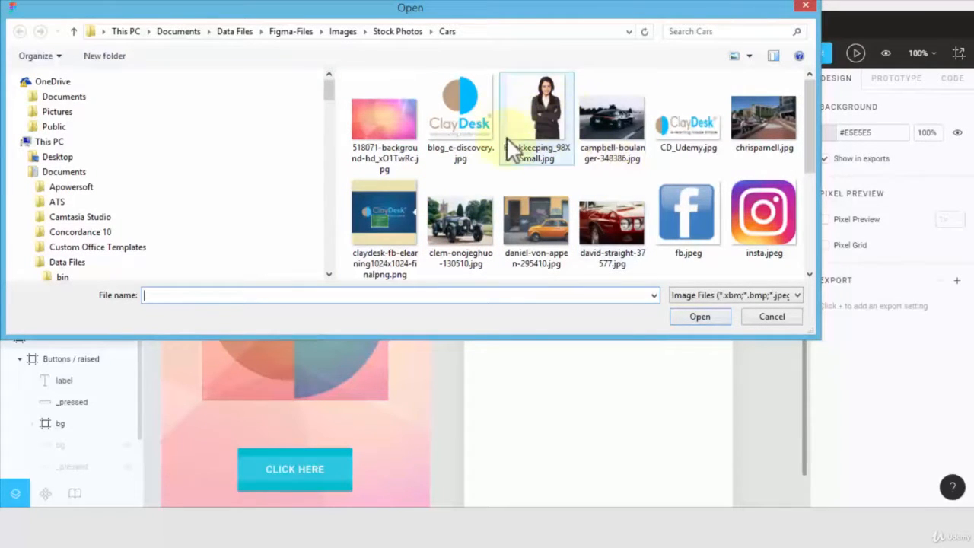
{"action": "left_click", "coordinate": [472, 215]}
{"action": "scroll", "coordinate": [472, 195], "scroll_direction": "down", "scroll_amount": 3}
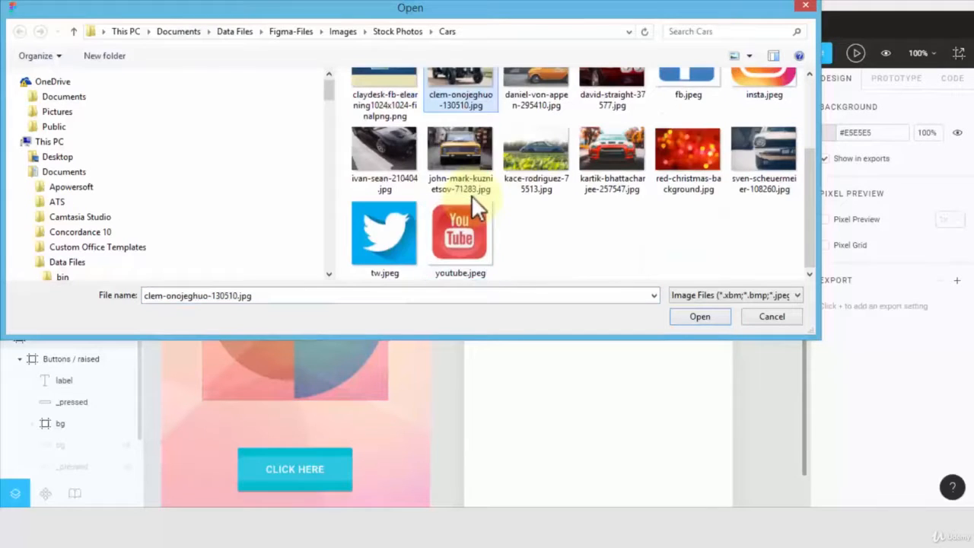
{"action": "scroll", "coordinate": [471, 195], "scroll_direction": "up", "scroll_amount": 1}
{"action": "scroll", "coordinate": [453, 196], "scroll_direction": "up", "scroll_amount": 1}
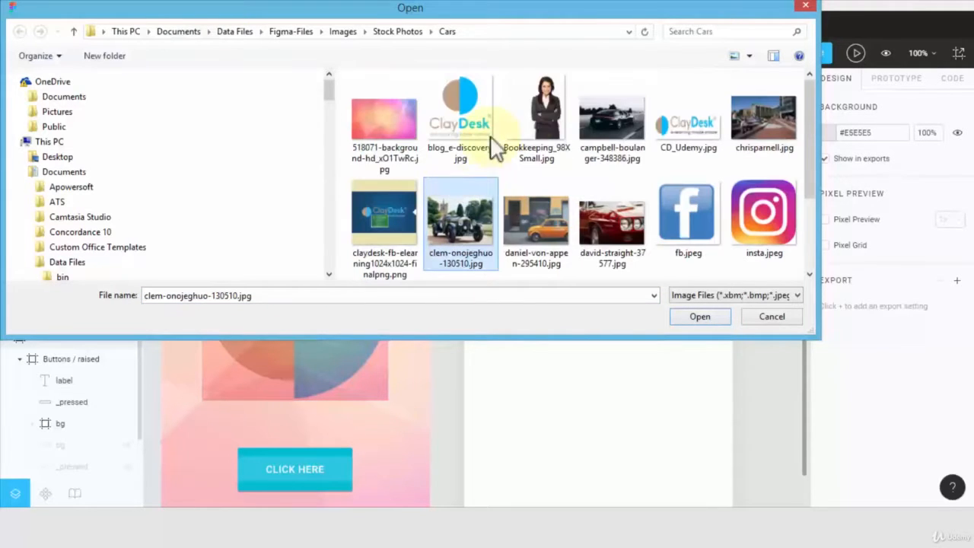
{"action": "double_click", "coordinate": [546, 103]}
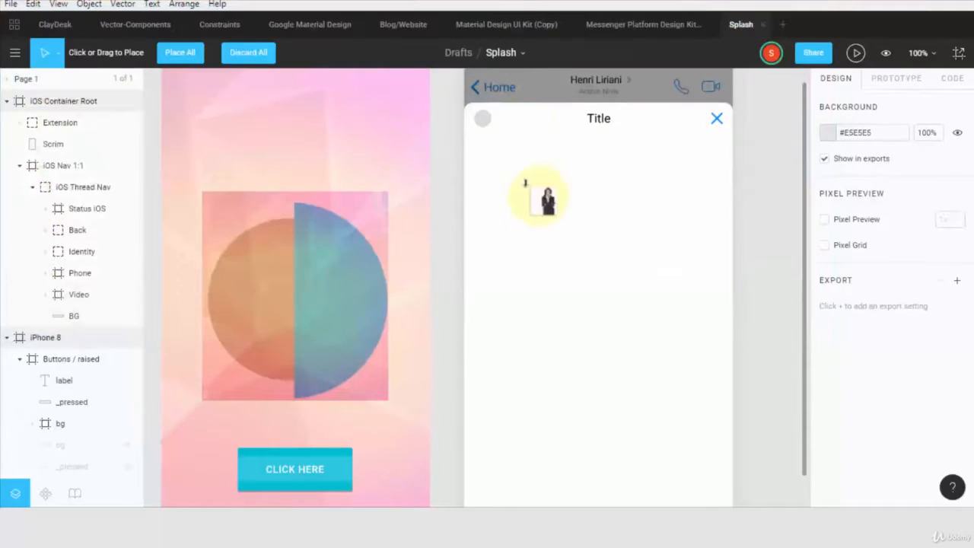
{"action": "left_click", "coordinate": [542, 200]}
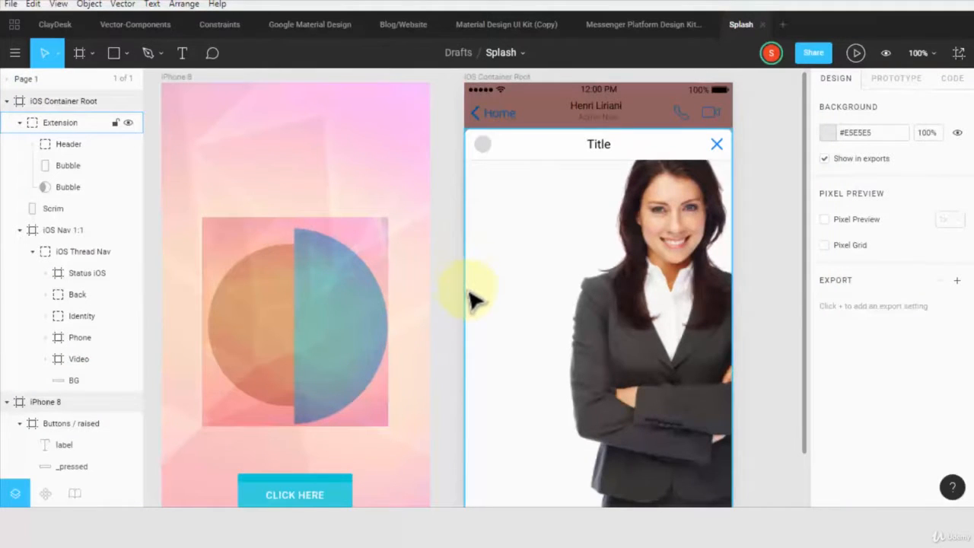
Add a text box about 138 by 81 beside the woman's picture, reading "Welcome to Vintage Cars"
{"action": "scroll", "coordinate": [443, 284], "scroll_direction": "down", "scroll_amount": 2}
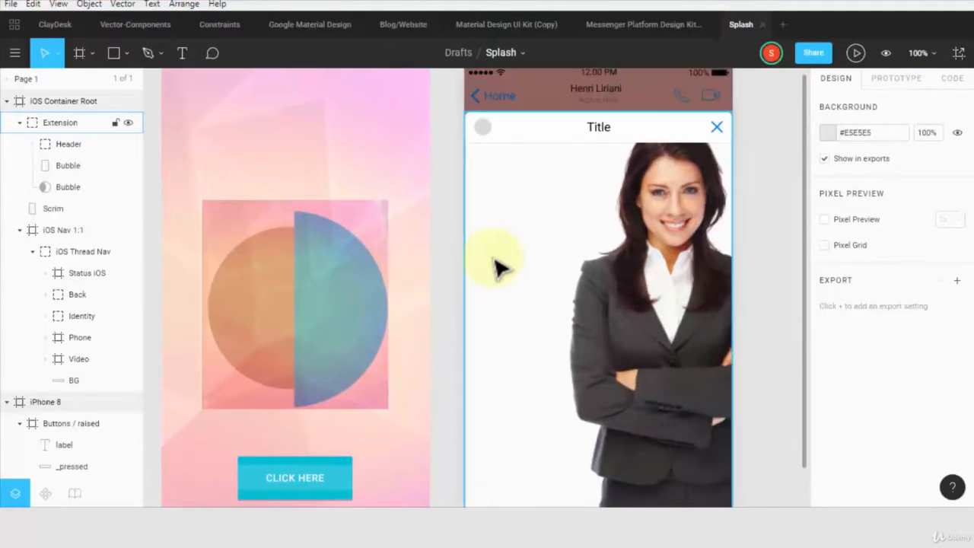
{"action": "left_click", "coordinate": [180, 52]}
{"action": "left_click_drag", "start_coordinate": [481, 174], "coordinate": [581, 231]}
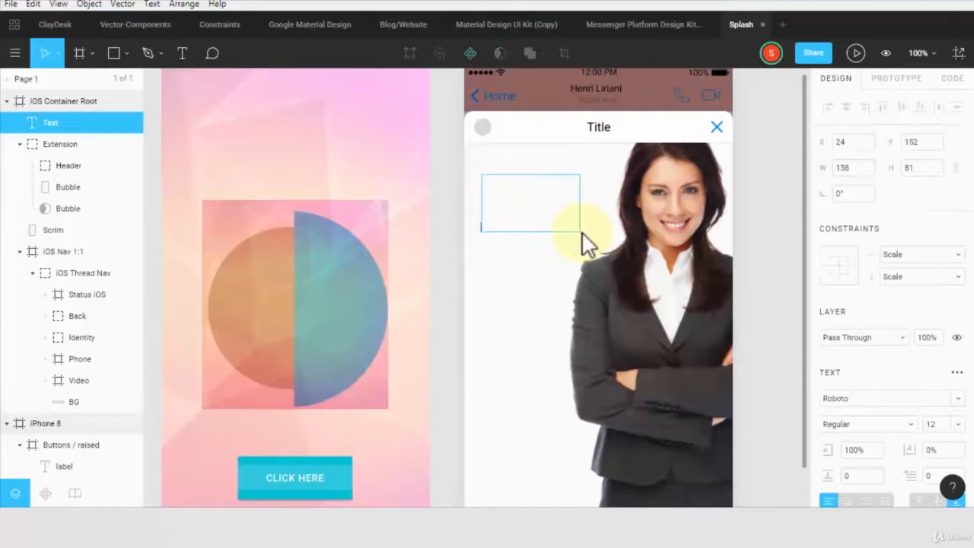
{"action": "type", "text": "Welcome"}
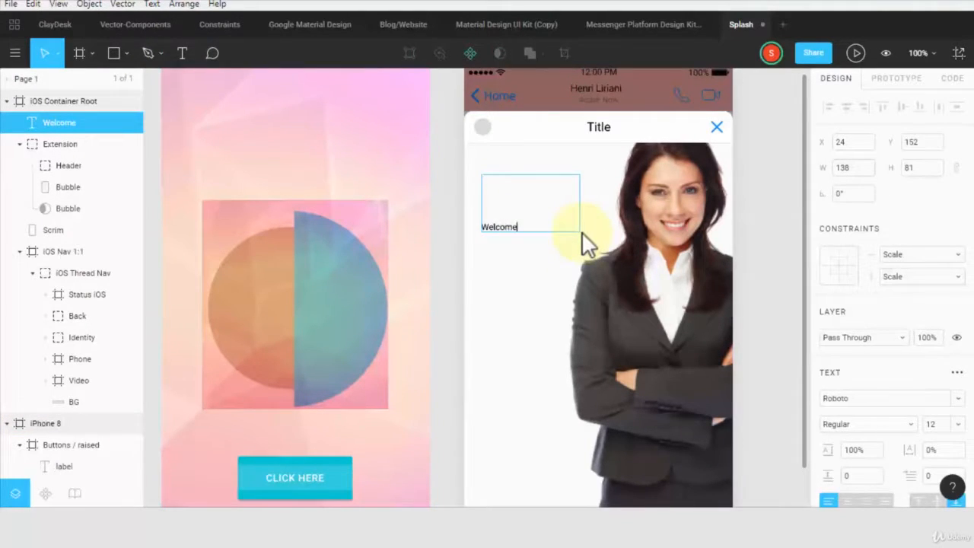
{"action": "type", "text": " to Vintage Cars"}
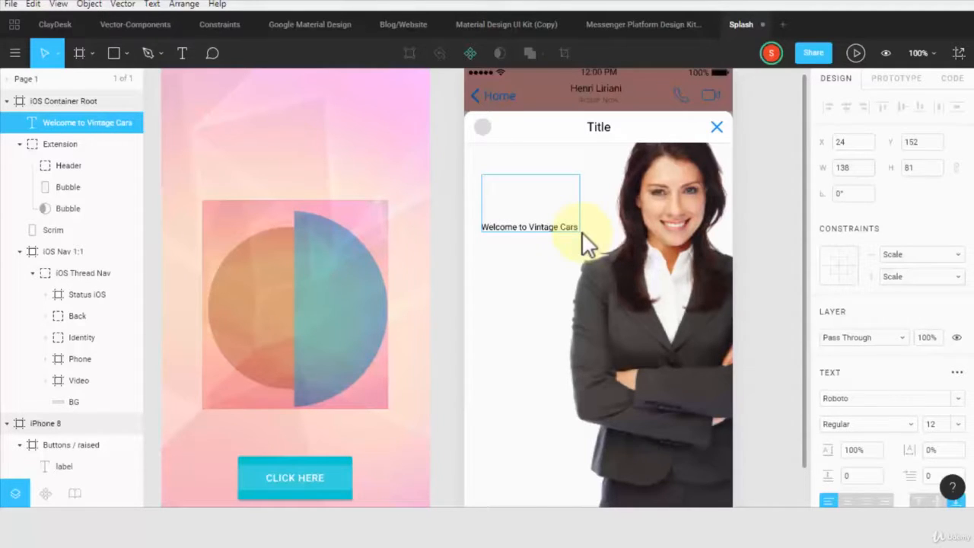
Set the font size of the whole "Welcome to Vintage Cars" text to 24
{"action": "key", "text": "ctrl+a"}
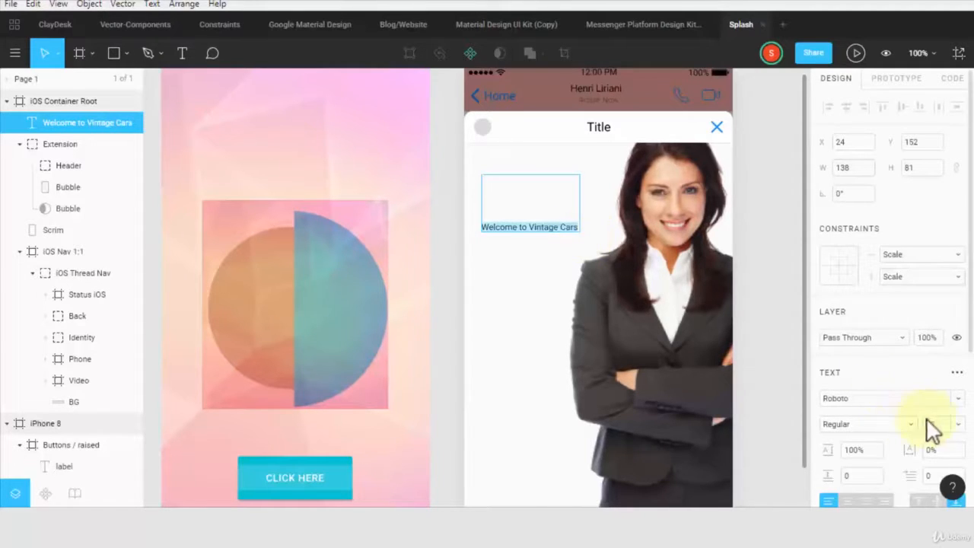
{"action": "left_click", "coordinate": [959, 424]}
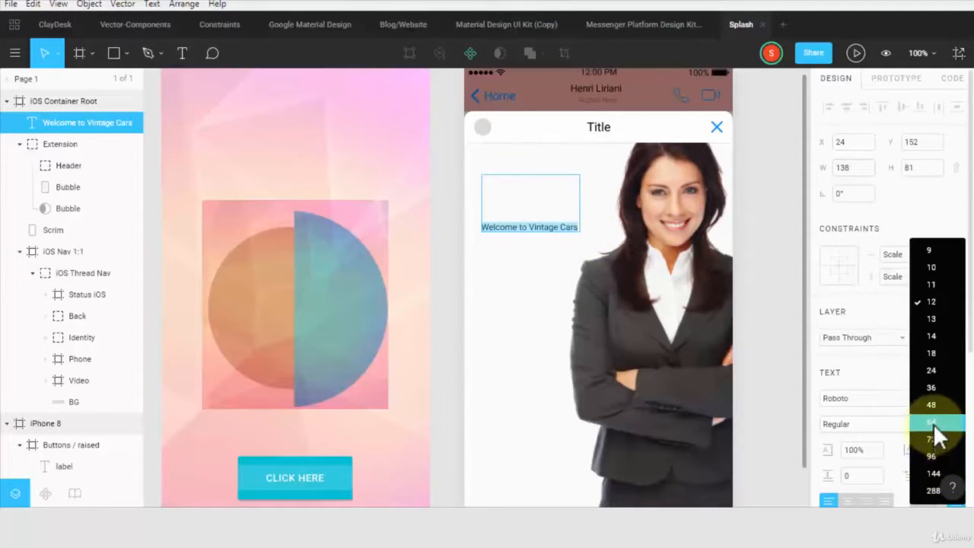
{"action": "left_click", "coordinate": [934, 424]}
{"action": "type", "text": "24"}
{"action": "key", "text": "Return"}
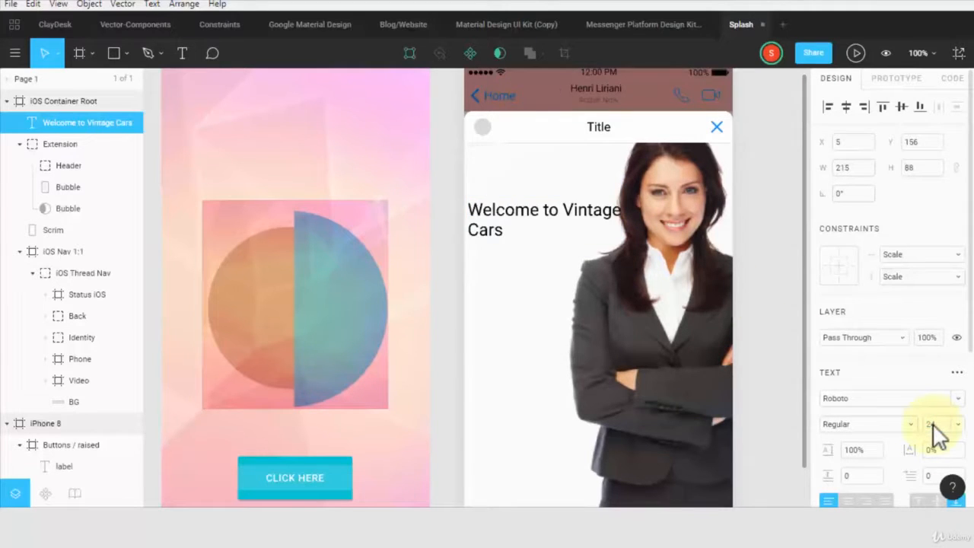
Try to crop the woman's picture from its side edge, and return its image mode to Fill
{"action": "left_click", "coordinate": [470, 150]}
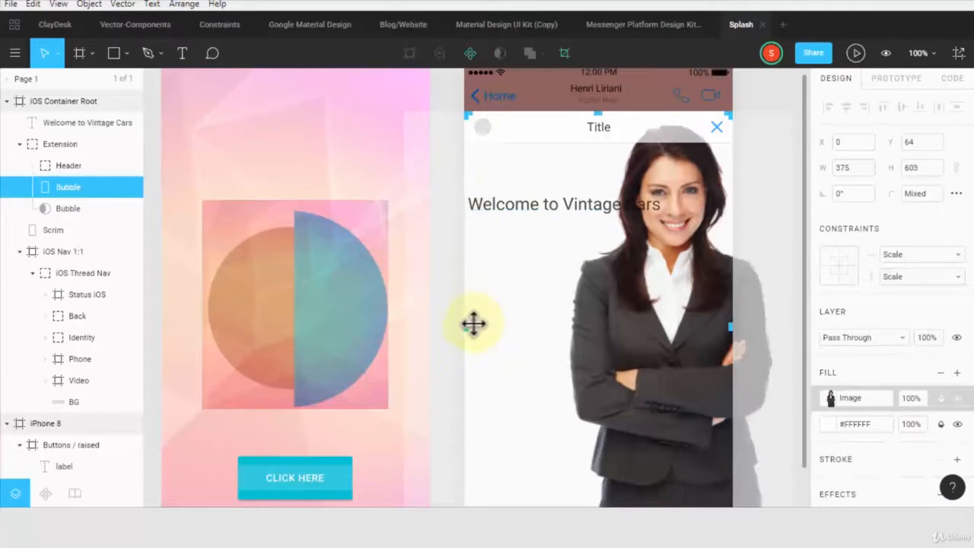
{"action": "left_click_drag", "start_coordinate": [462, 326], "coordinate": [498, 326]}
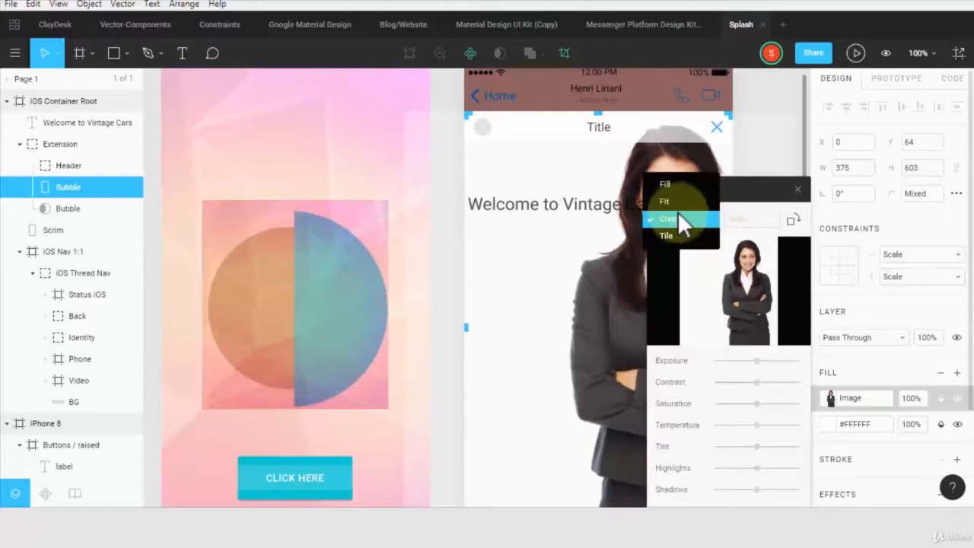
{"action": "left_click", "coordinate": [673, 185]}
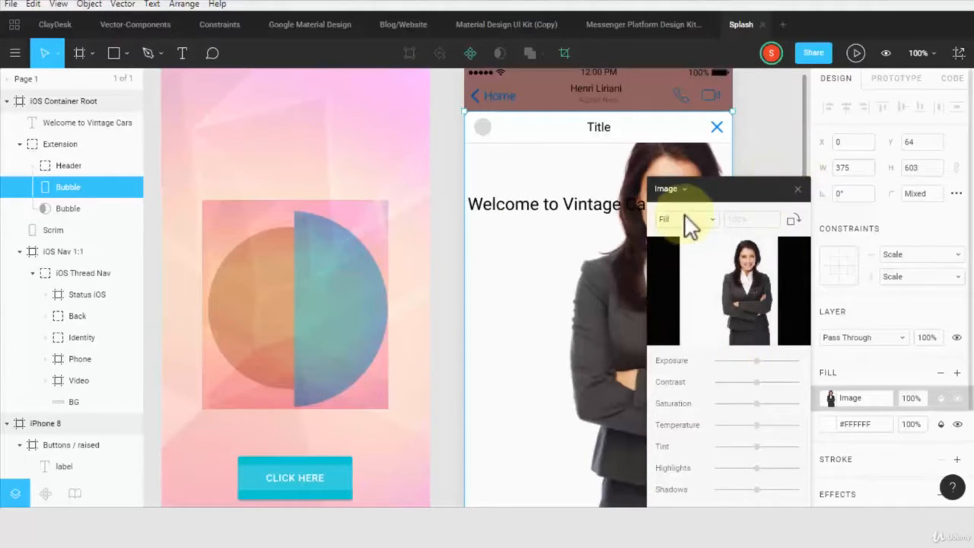
{"action": "left_click", "coordinate": [797, 189]}
Set the "Welcome to Vintage Cars" text to font size 18 and move it beside the woman at about X 6, Y 176
{"action": "left_click_drag", "start_coordinate": [561, 233], "coordinate": [560, 388]}
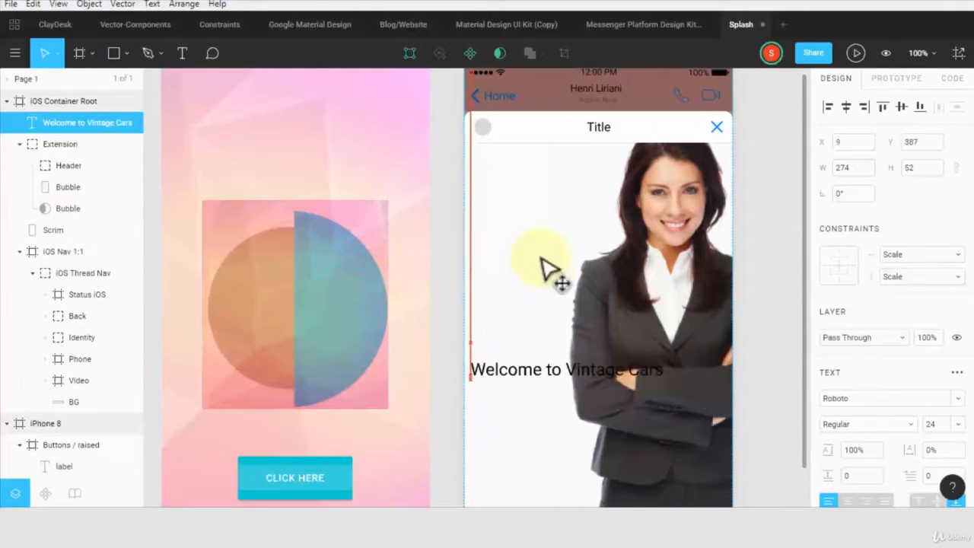
{"action": "left_click_drag", "start_coordinate": [542, 259], "coordinate": [556, 178]}
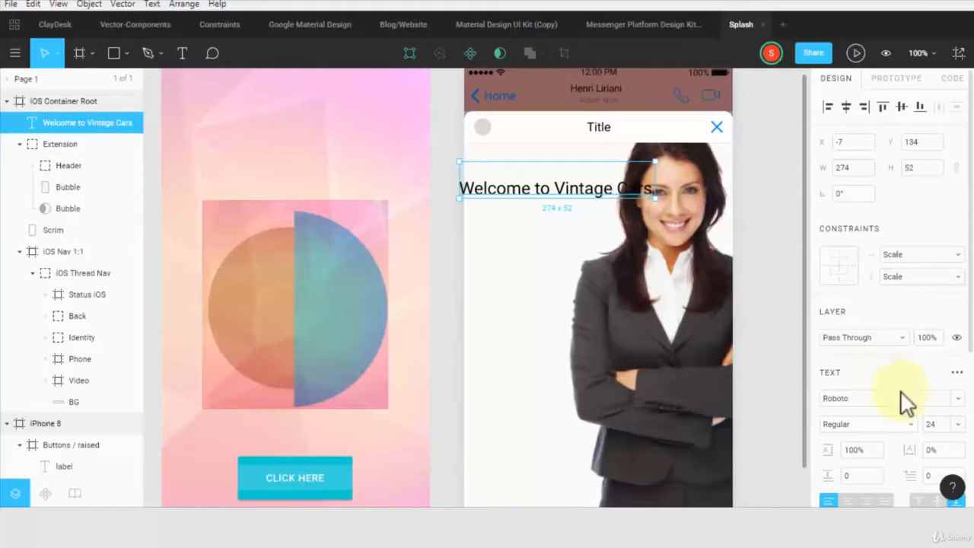
{"action": "left_click", "coordinate": [959, 425]}
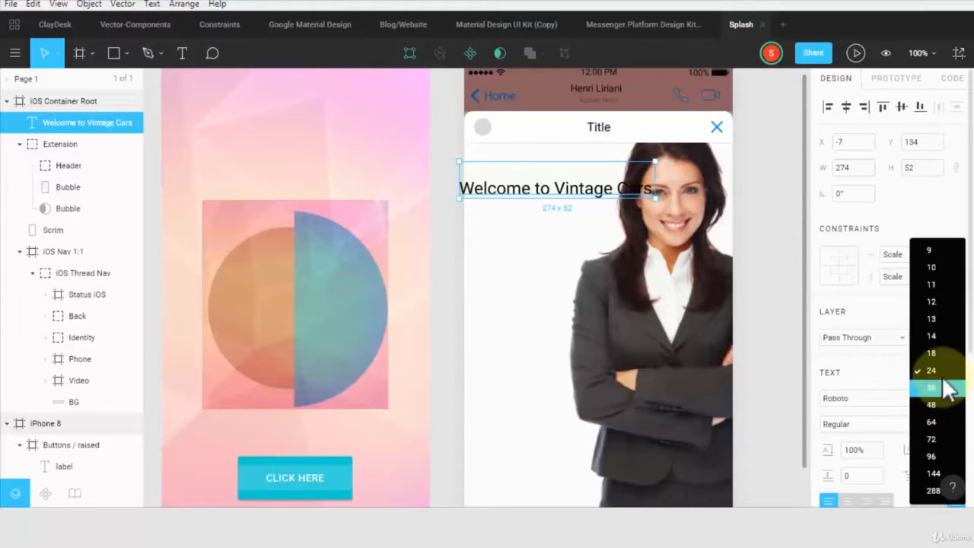
{"action": "left_click", "coordinate": [932, 353]}
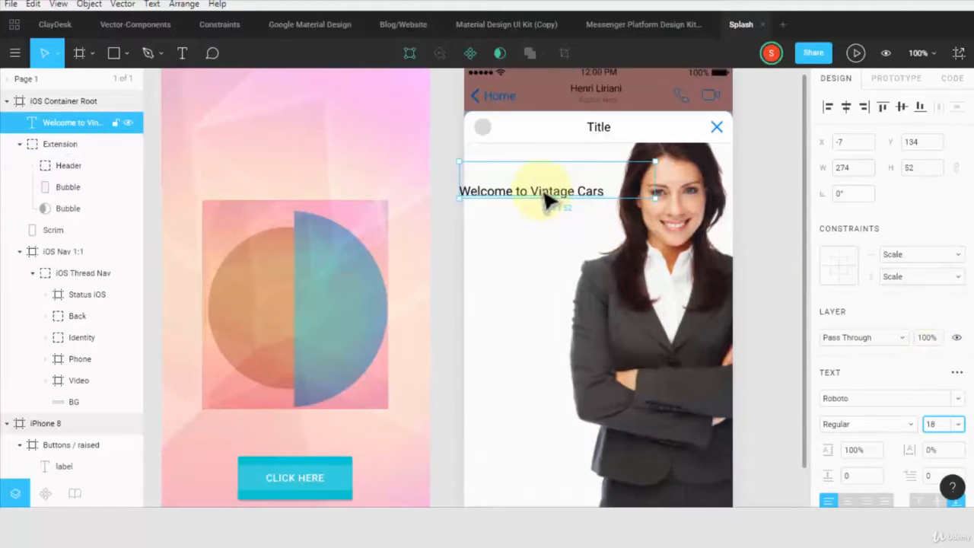
{"action": "left_click_drag", "start_coordinate": [549, 199], "coordinate": [559, 229]}
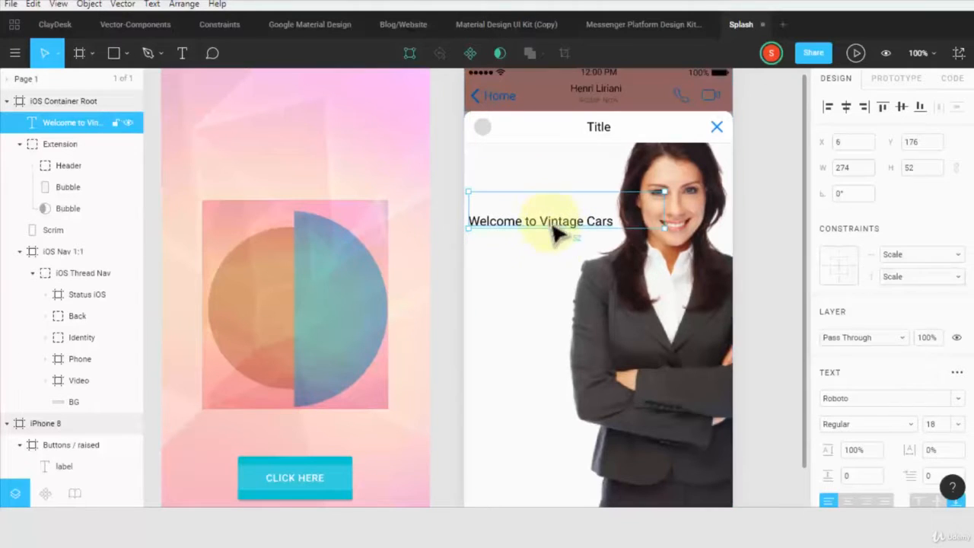
Shrink the "Welcome to Vintage Cars" text box to about 207 by 24 and place it at about X 6, Y 215
{"action": "left_click_drag", "start_coordinate": [669, 232], "coordinate": [613, 230]}
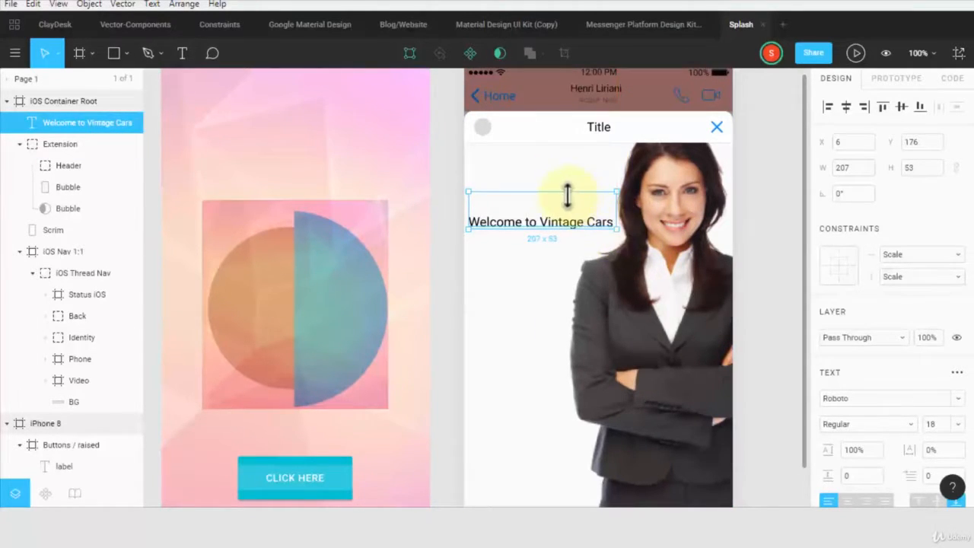
{"action": "left_click_drag", "start_coordinate": [555, 226], "coordinate": [555, 217]}
{"action": "left_click_drag", "start_coordinate": [554, 183], "coordinate": [556, 203]}
{"action": "left_click_drag", "start_coordinate": [559, 217], "coordinate": [570, 239]}
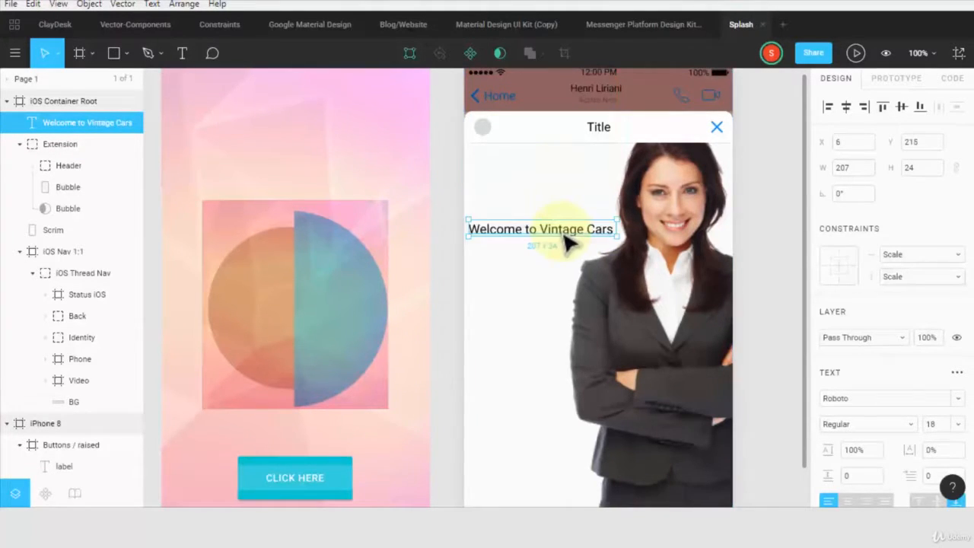
{"action": "key", "text": "ctrl+minus"}
{"action": "left_click", "coordinate": [660, 276]}
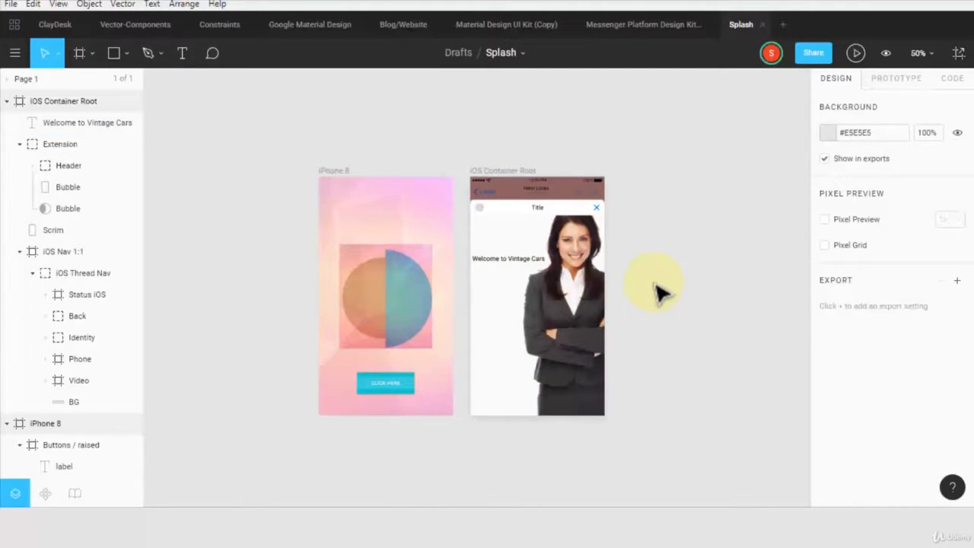
Duplicate the whole iOS Container Root screen and place the copy beside it as a third screen
{"action": "left_click", "coordinate": [583, 311]}
{"action": "left_click", "coordinate": [667, 300]}
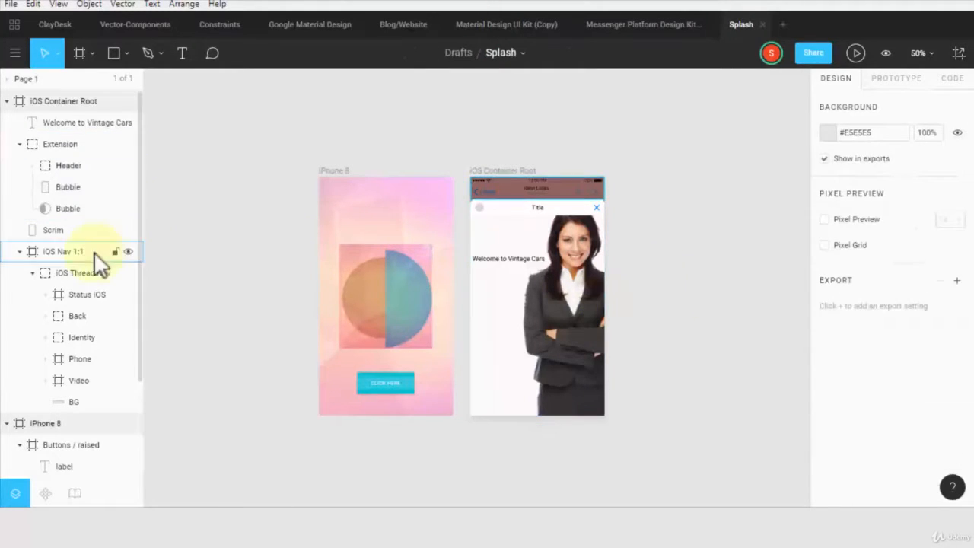
{"action": "left_click", "coordinate": [62, 253]}
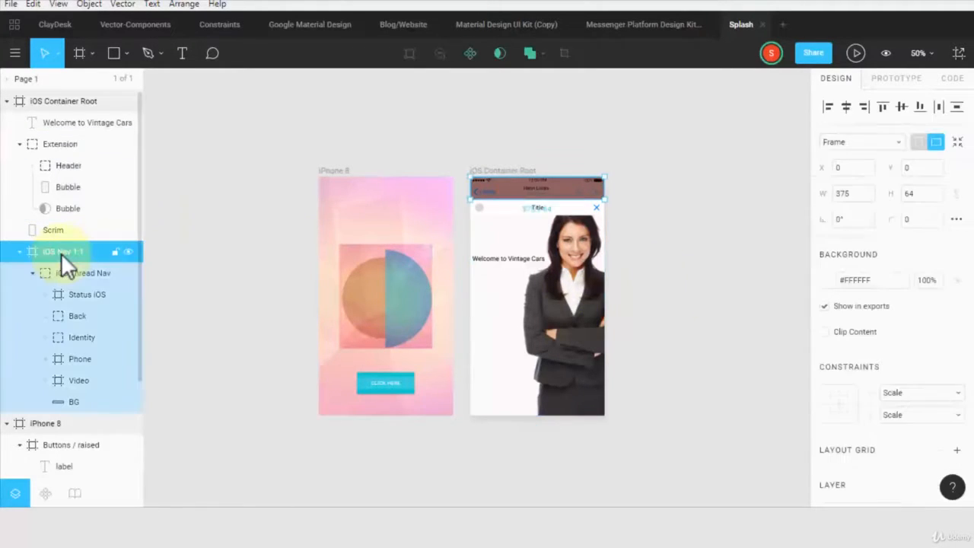
{"action": "left_click", "coordinate": [54, 101]}
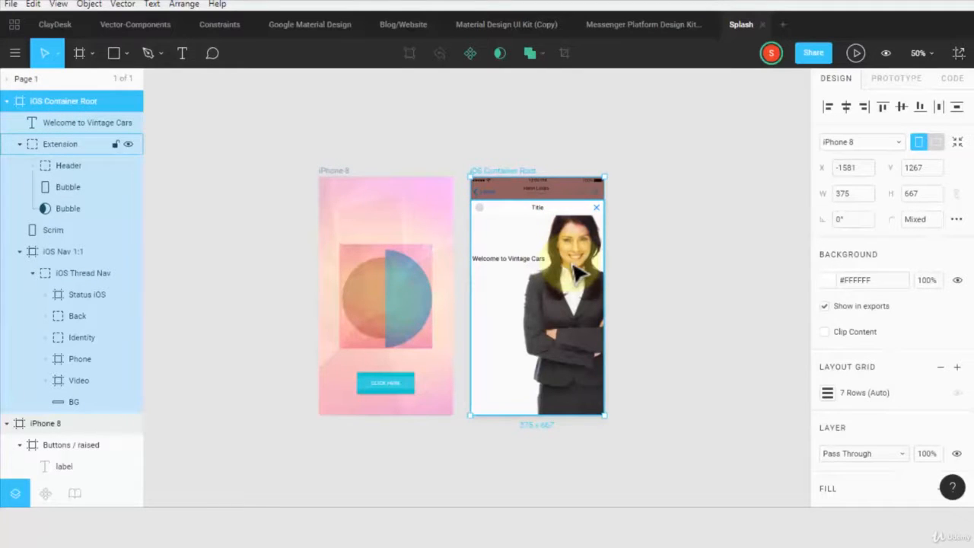
{"action": "left_click_drag", "start_coordinate": [561, 284], "coordinate": [703, 285]}
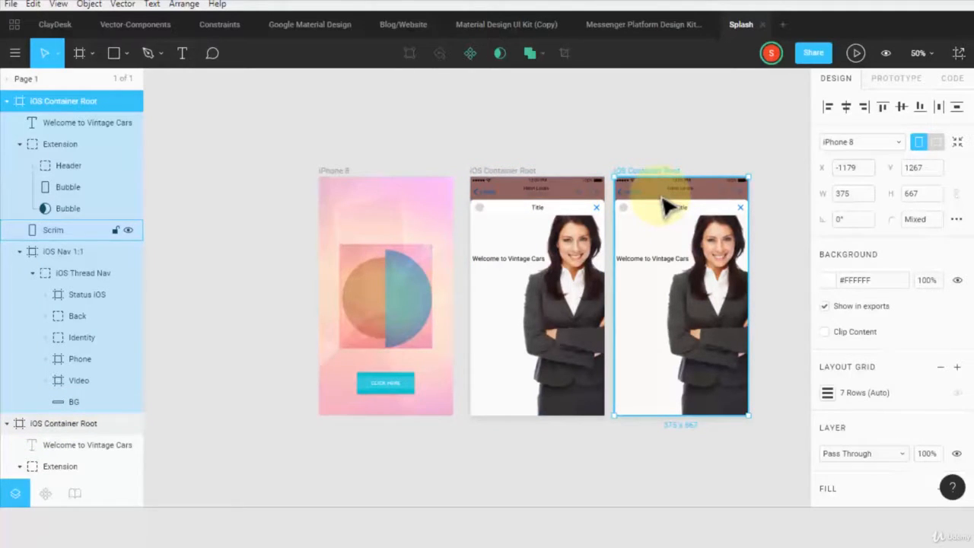
Delete the body layer with the woman's picture and the "Welcome to Vintage Cars" text from the third screen
{"action": "double_click", "coordinate": [713, 312]}
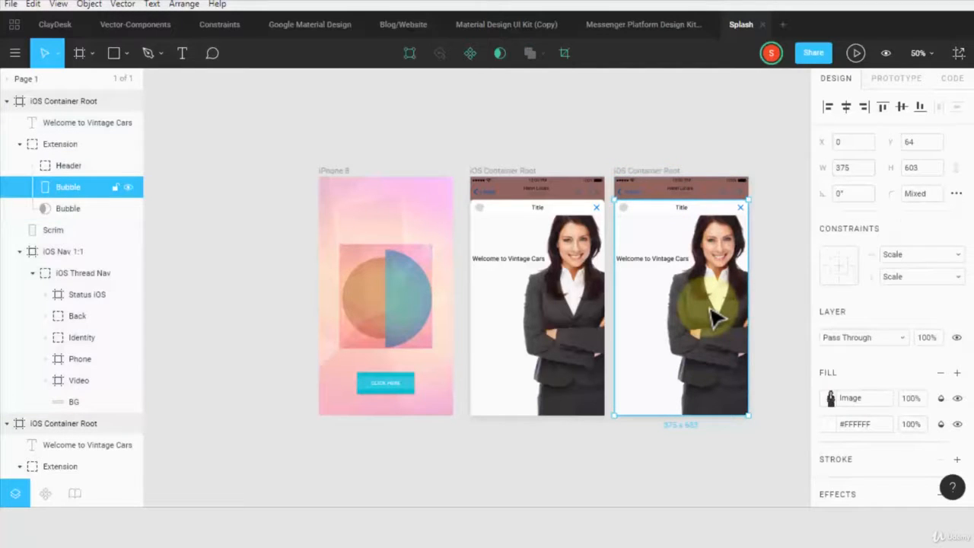
{"action": "key", "text": "Delete"}
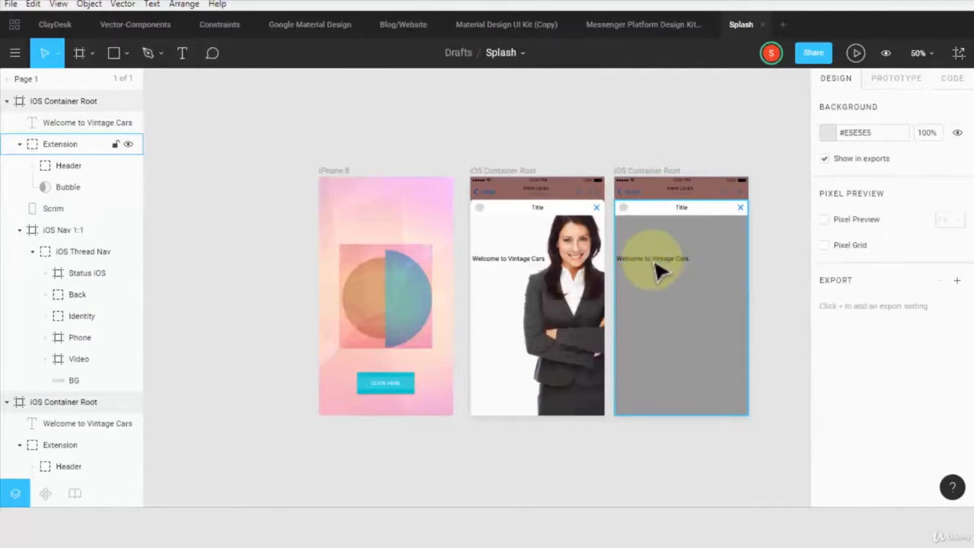
{"action": "left_click", "coordinate": [663, 265]}
{"action": "key", "text": "Delete"}
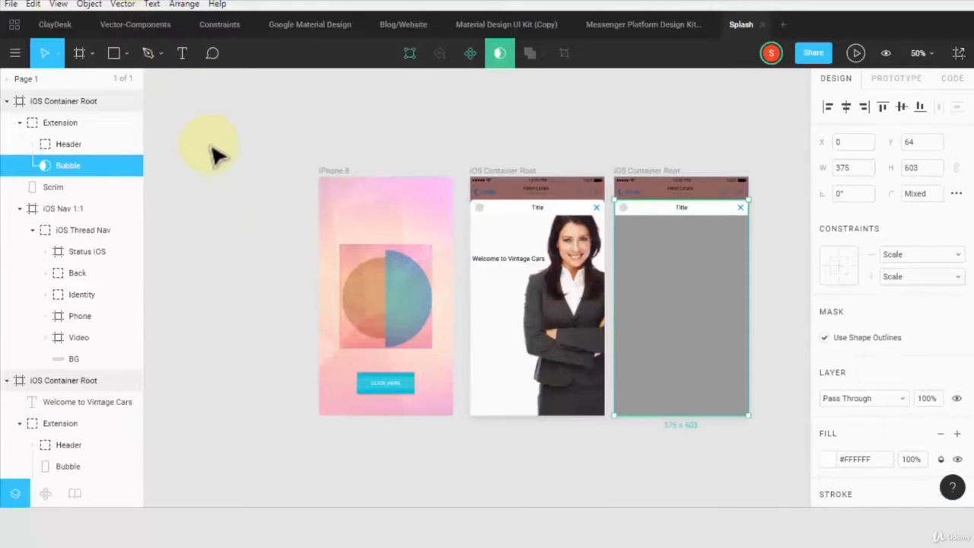
Find the small category card in the Cards section of the Material Design UI Kit (Copy) file and copy it
{"action": "left_click", "coordinate": [631, 23]}
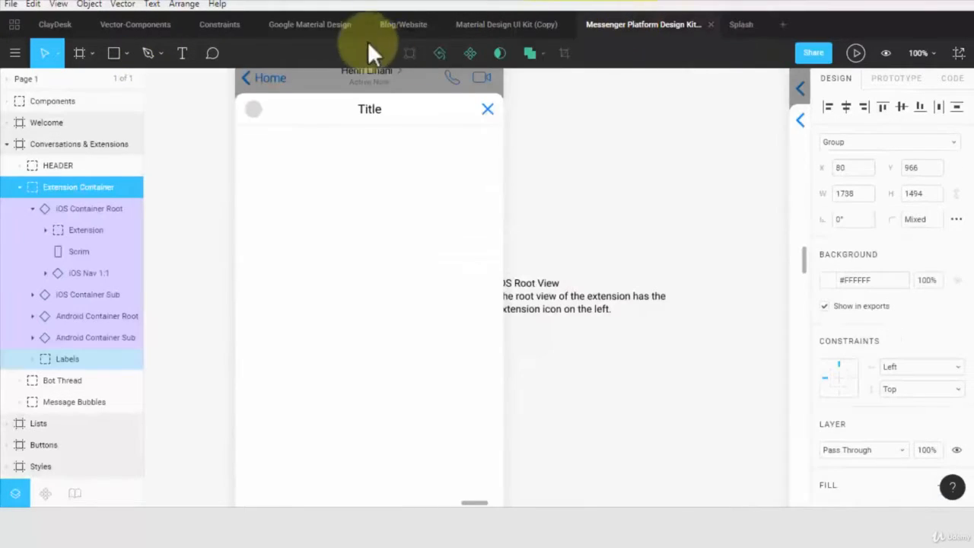
{"action": "left_click", "coordinate": [499, 24]}
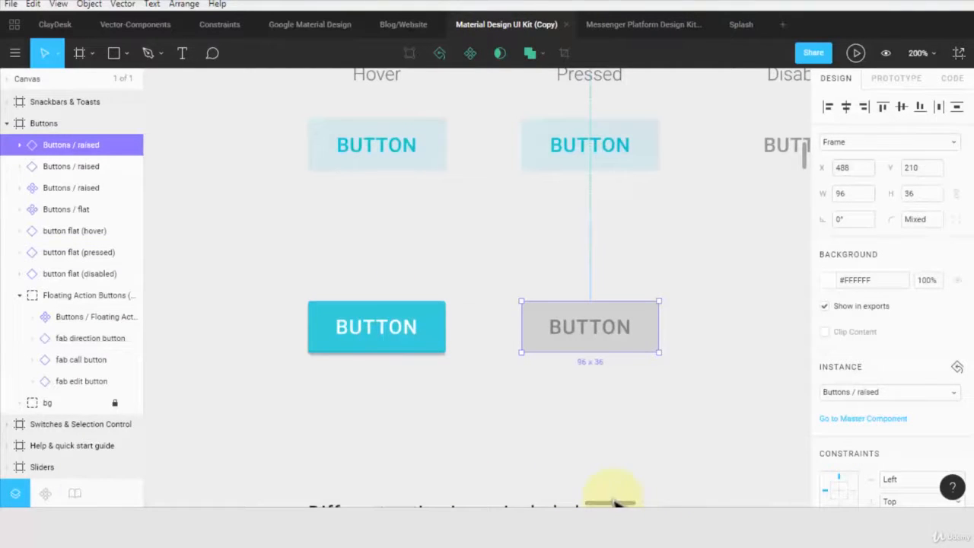
{"action": "key", "text": "minus"}
{"action": "key", "text": "minus"}
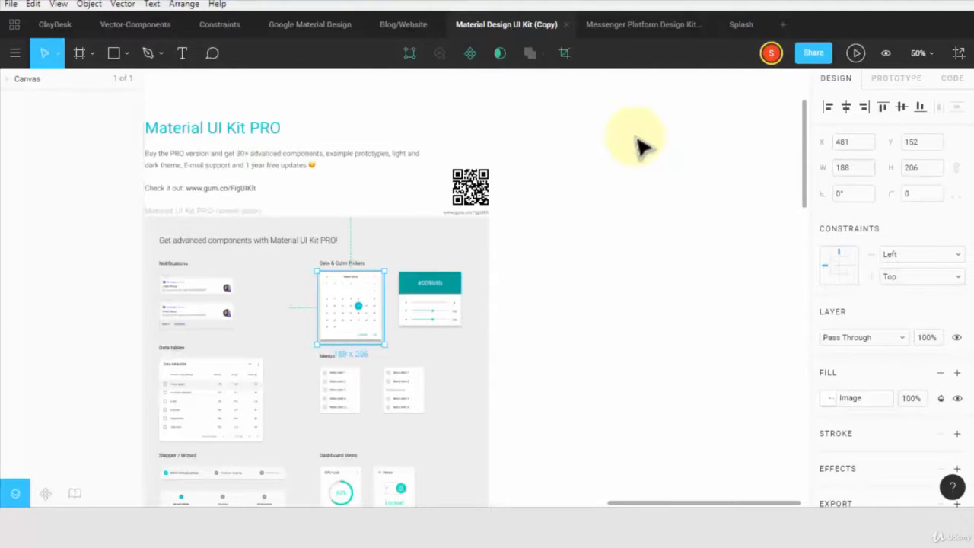
{"action": "left_click_drag", "start_coordinate": [598, 504], "coordinate": [503, 507]}
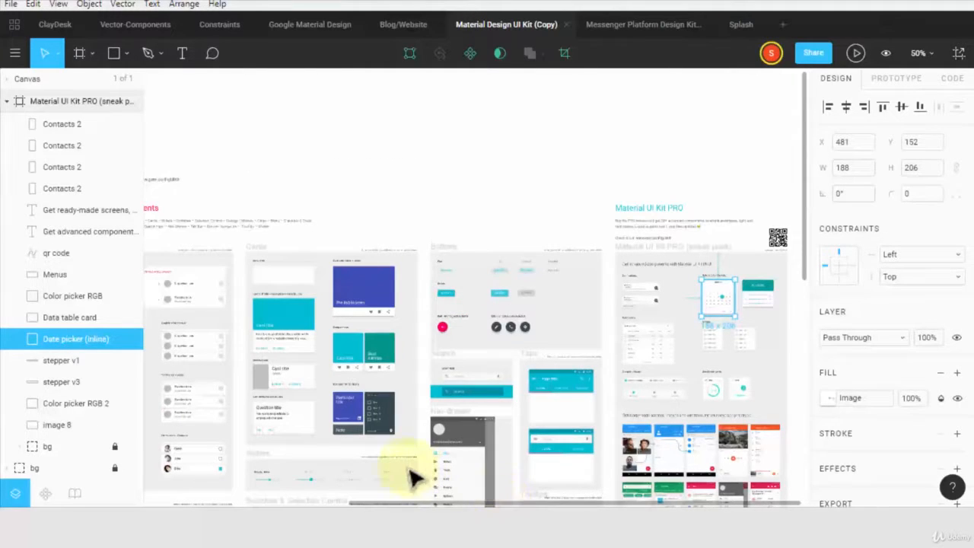
{"action": "key", "text": "minus"}
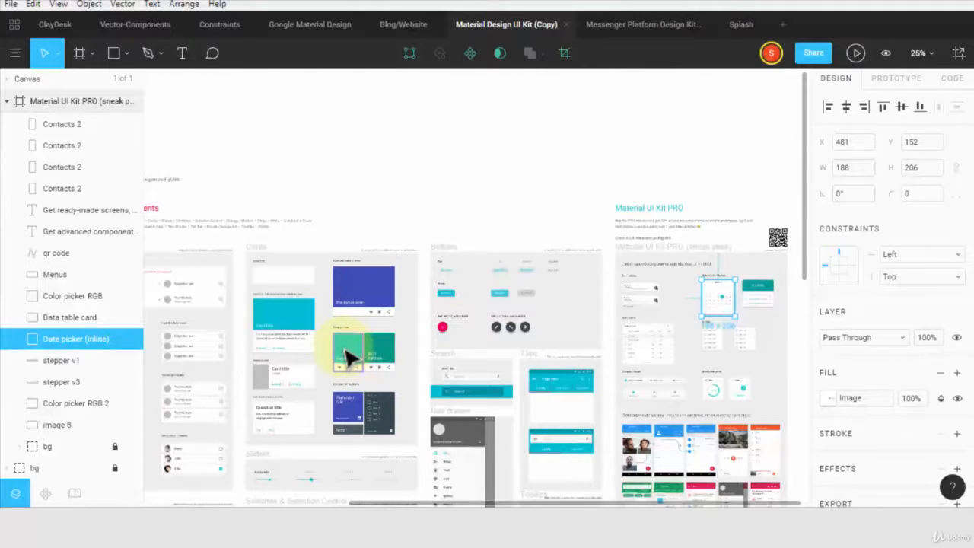
{"action": "left_click", "coordinate": [354, 364]}
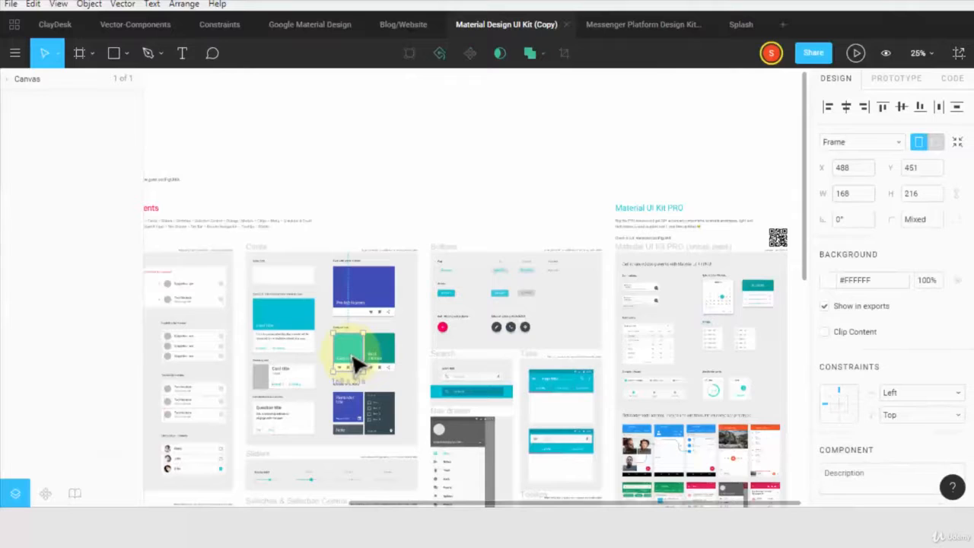
Paste the cards / category component into the Splash file and move it onto the empty canvas outside the iPhone 8 screen
{"action": "left_click", "coordinate": [740, 25]}
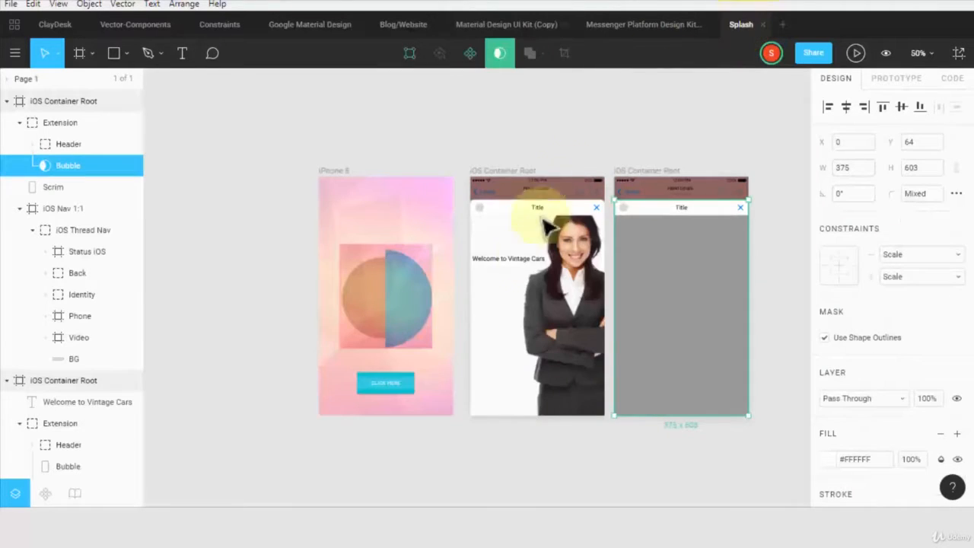
{"action": "key", "text": "ctrl+v"}
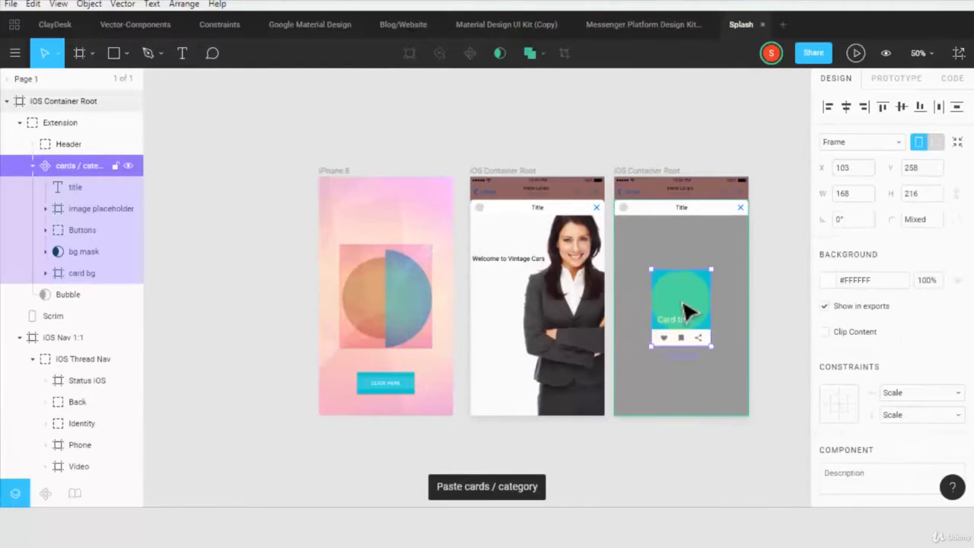
{"action": "left_click_drag", "start_coordinate": [683, 304], "coordinate": [647, 258]}
{"action": "key", "text": "ctrl+v"}
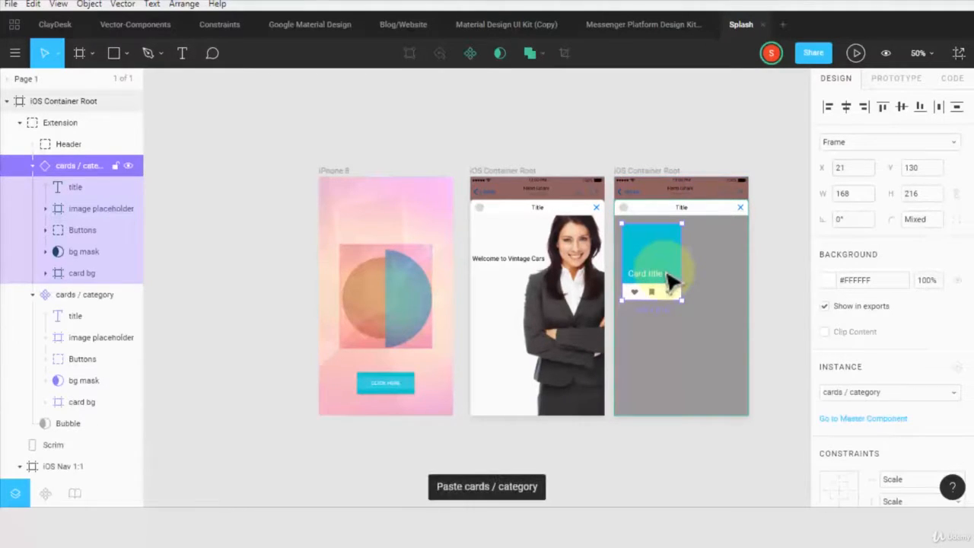
{"action": "key", "text": "ctrl+z"}
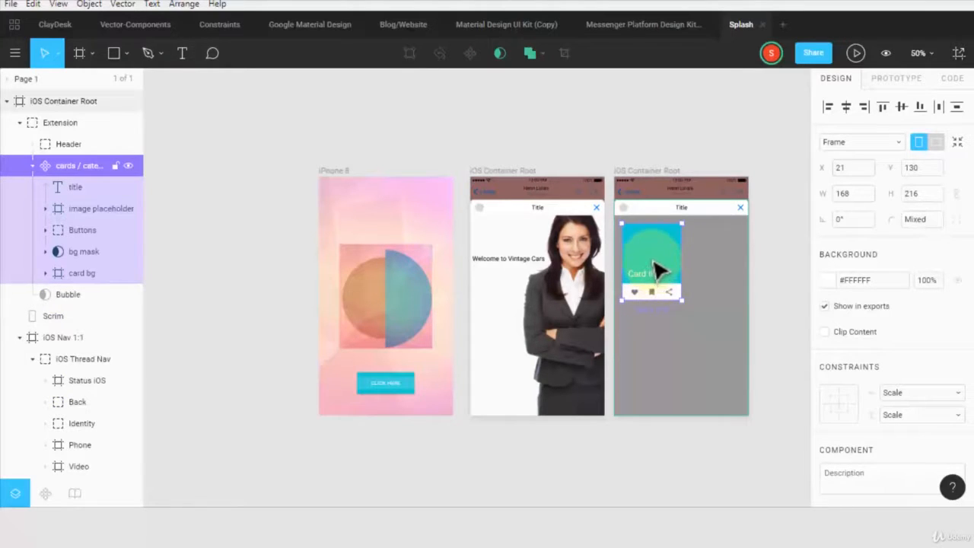
{"action": "left_click_drag", "start_coordinate": [659, 274], "coordinate": [244, 197]}
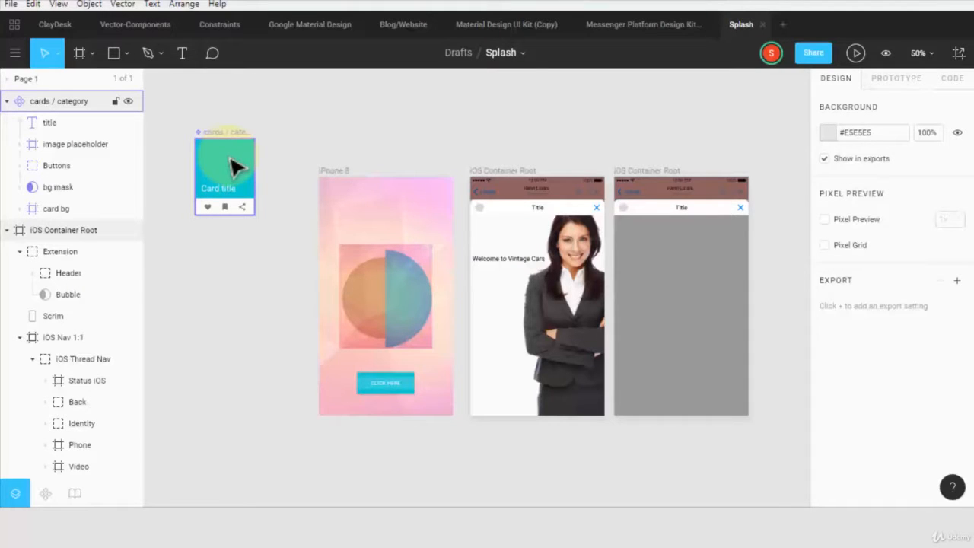
Make three copies of the category card and arrange all four in a two-by-two grid in the third screen's body
{"action": "left_click_drag", "start_coordinate": [254, 185], "coordinate": [332, 125]}
{"action": "key", "text": "ctrl+d"}
{"action": "key", "text": "ctrl+d"}
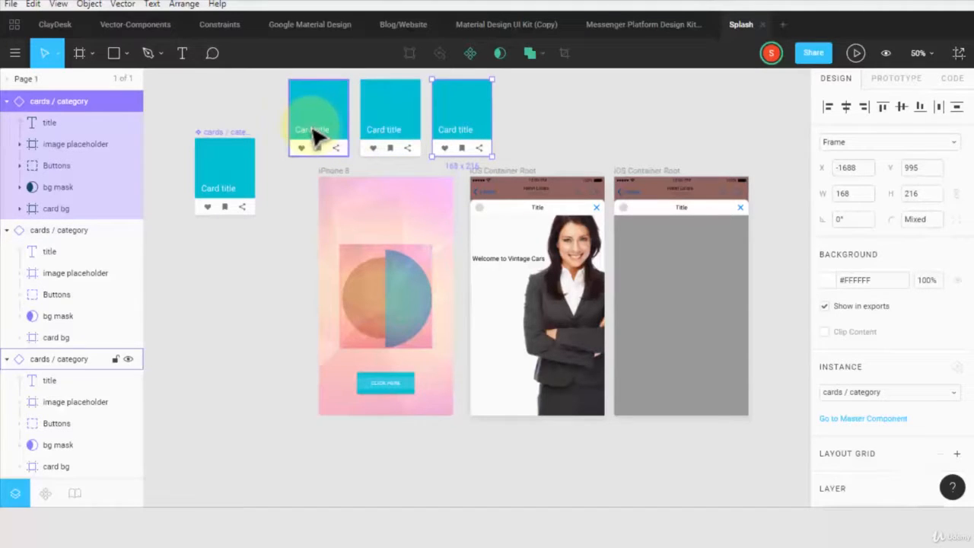
{"action": "left_click_drag", "start_coordinate": [224, 161], "coordinate": [640, 371]}
{"action": "left_click_drag", "start_coordinate": [470, 126], "coordinate": [716, 365]}
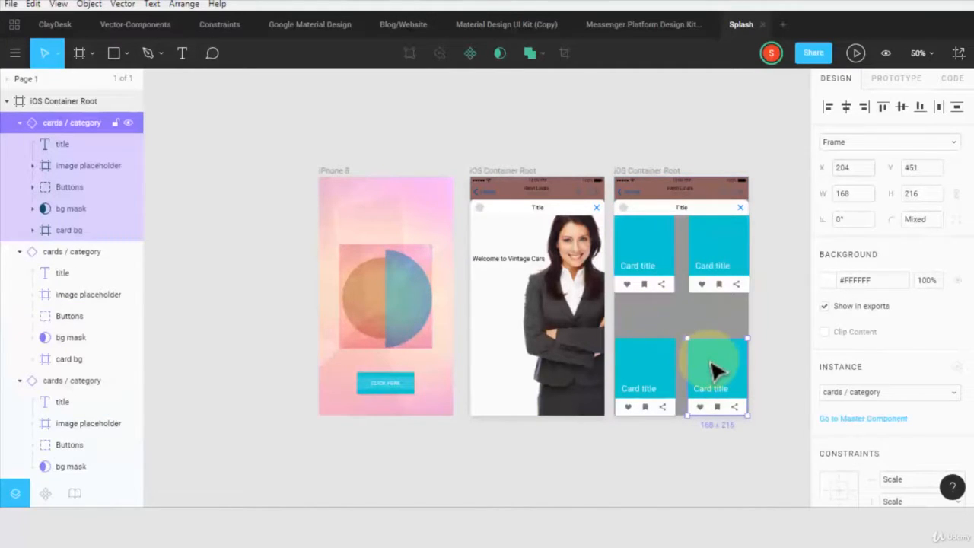
Place the red car photo from the Cars folder into the image placeholder of the third screen's upper-left category card
{"action": "double_click", "coordinate": [641, 237]}
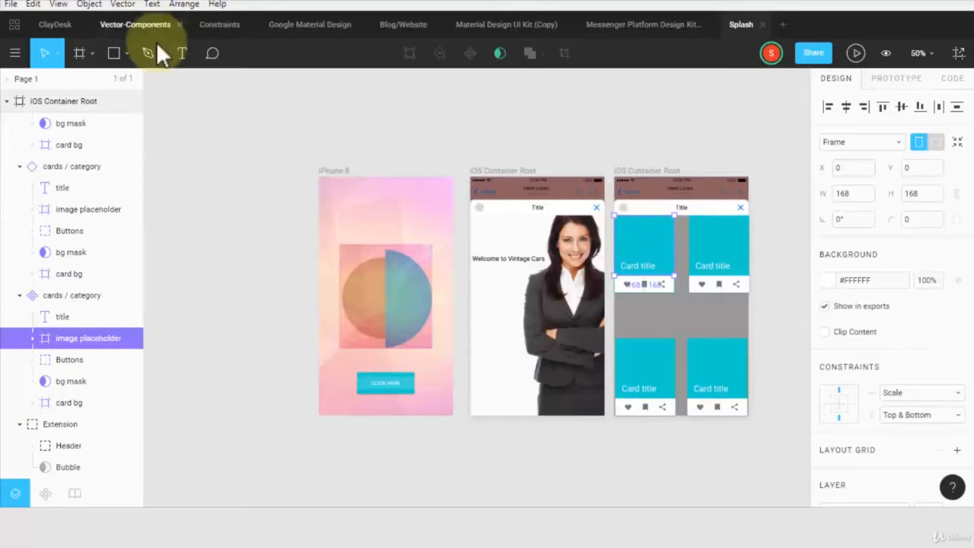
{"action": "left_click", "coordinate": [127, 55]}
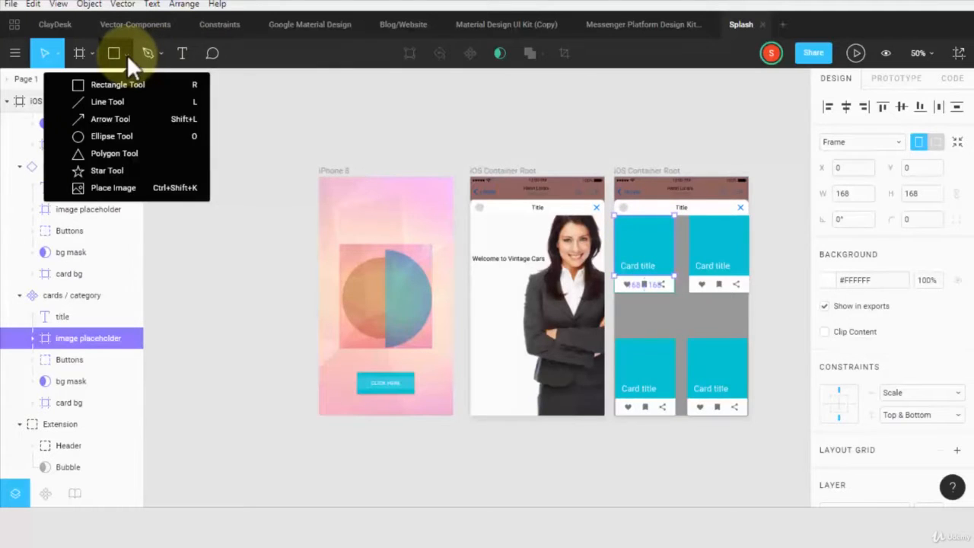
{"action": "left_click", "coordinate": [134, 186]}
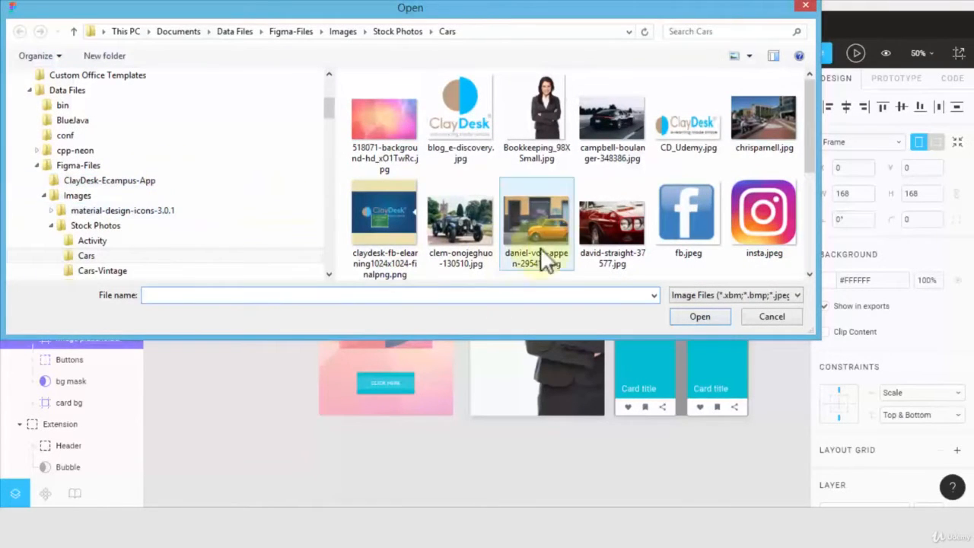
{"action": "double_click", "coordinate": [613, 220]}
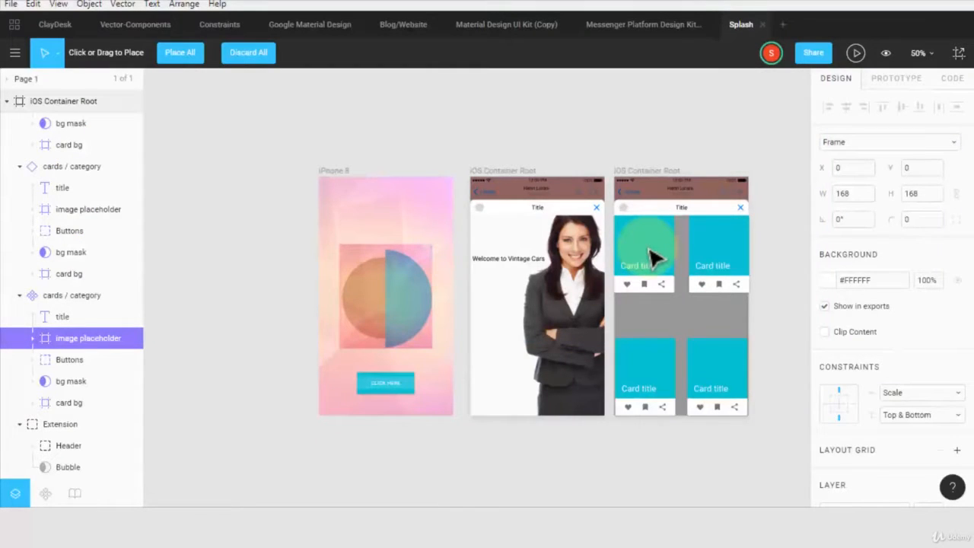
{"action": "left_click", "coordinate": [653, 259]}
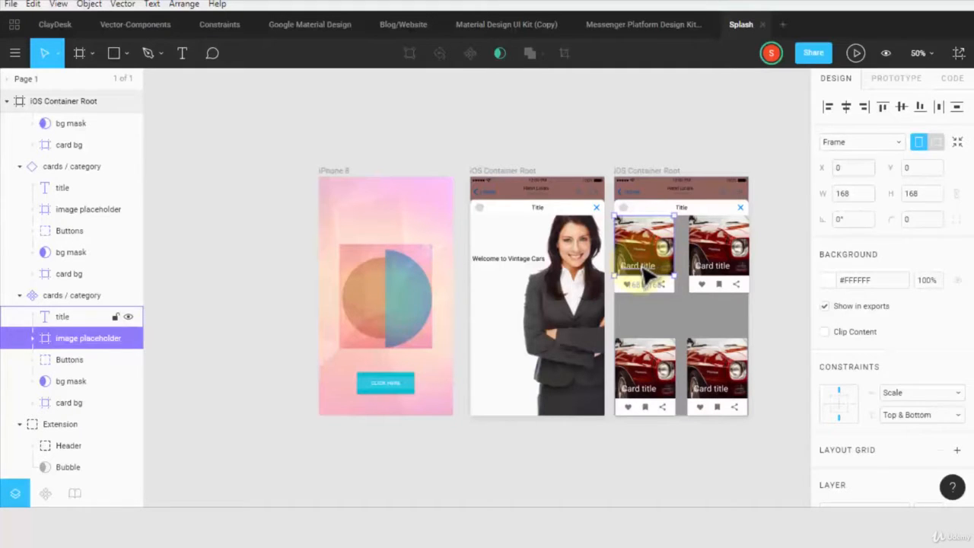
{"action": "left_click", "coordinate": [762, 294]}
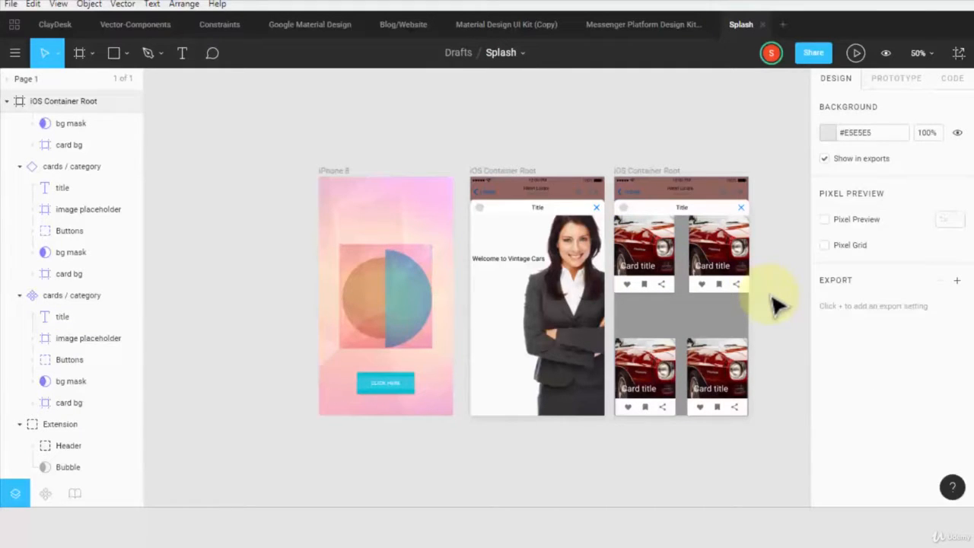
{"action": "key", "text": "shift+0"}
{"action": "scroll", "coordinate": [772, 304], "scroll_direction": "right", "scroll_amount": 8}
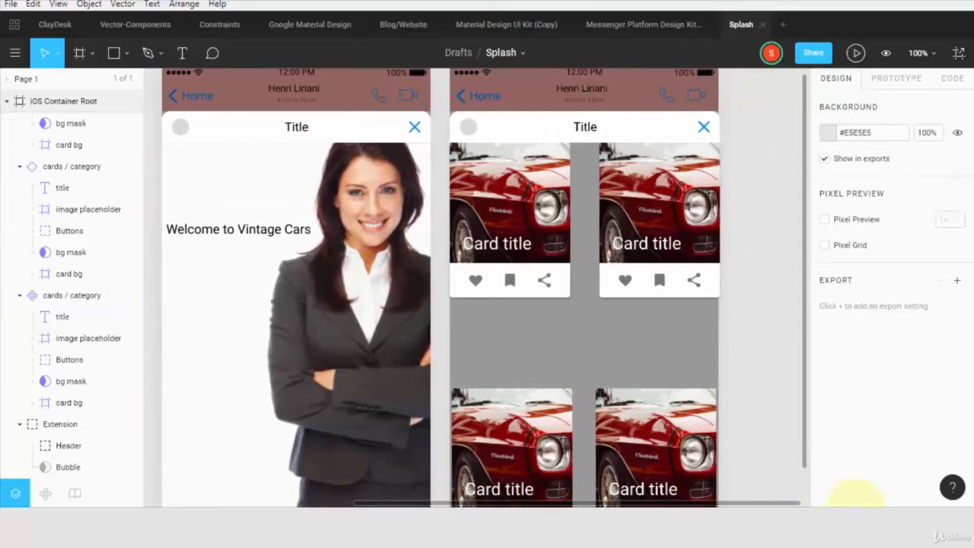
{"action": "left_click_drag", "start_coordinate": [855, 505], "coordinate": [842, 505]}
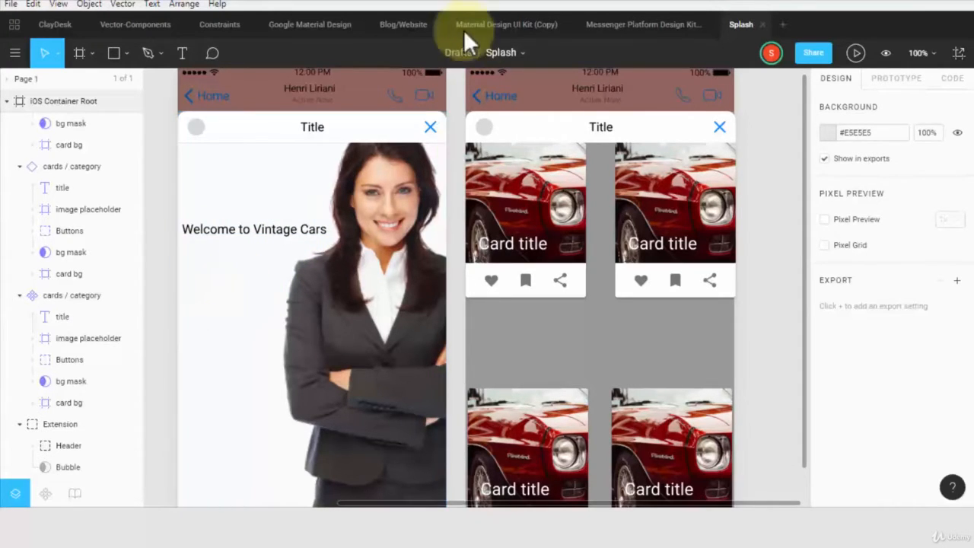
{"action": "left_click", "coordinate": [498, 23]}
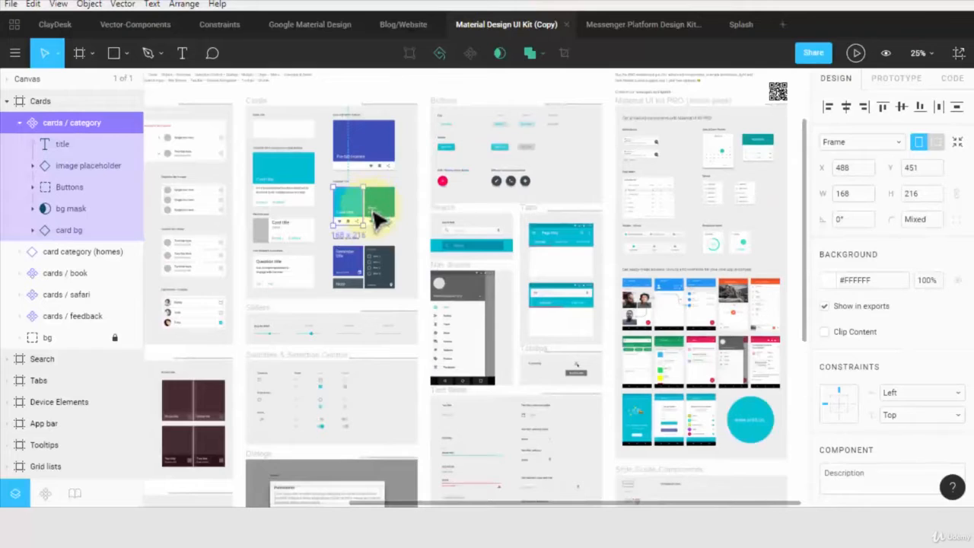
{"action": "left_click", "coordinate": [750, 423]}
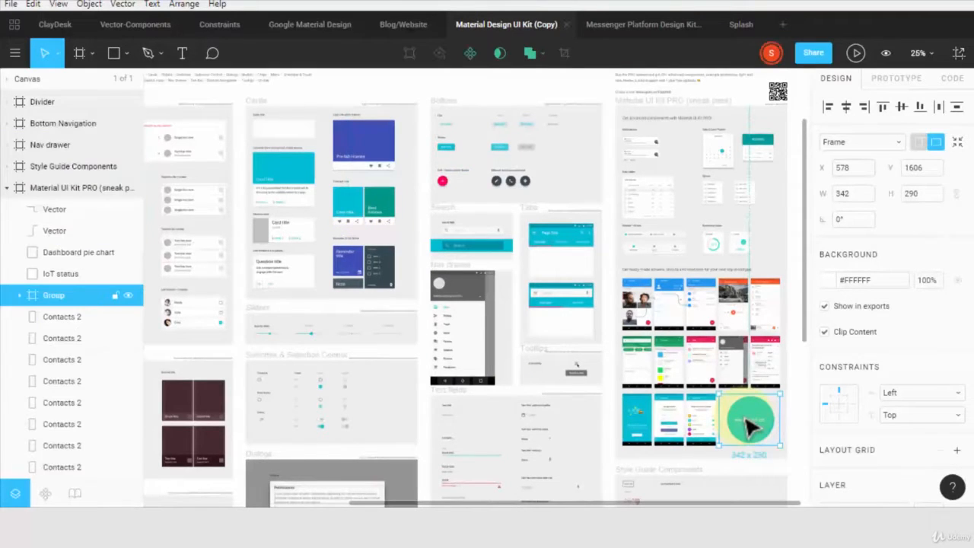
{"action": "left_click", "coordinate": [740, 24]}
{"action": "key", "text": "ctrl+v"}
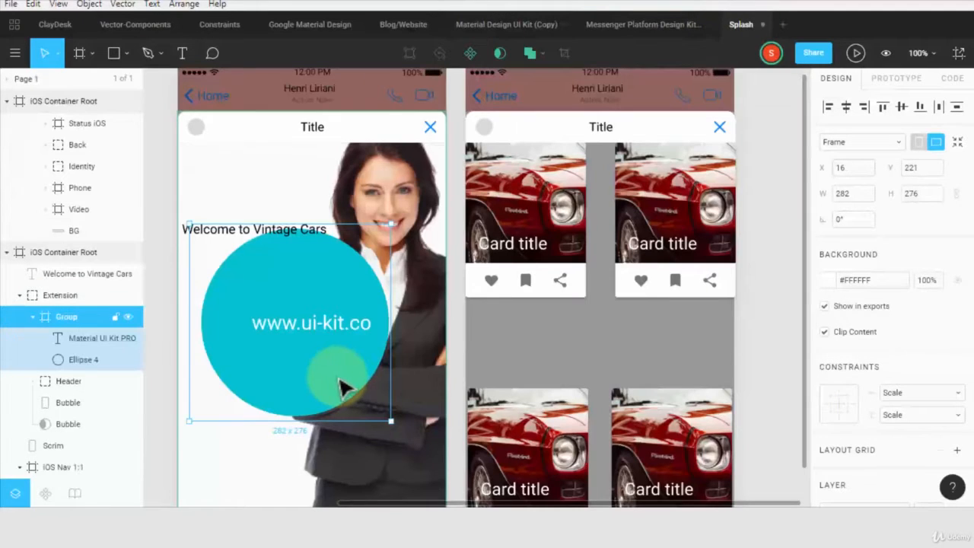
Fill the pasted circle with the header's brown colour, #916661, by sampling it from the navigation bar
{"action": "double_click", "coordinate": [357, 354]}
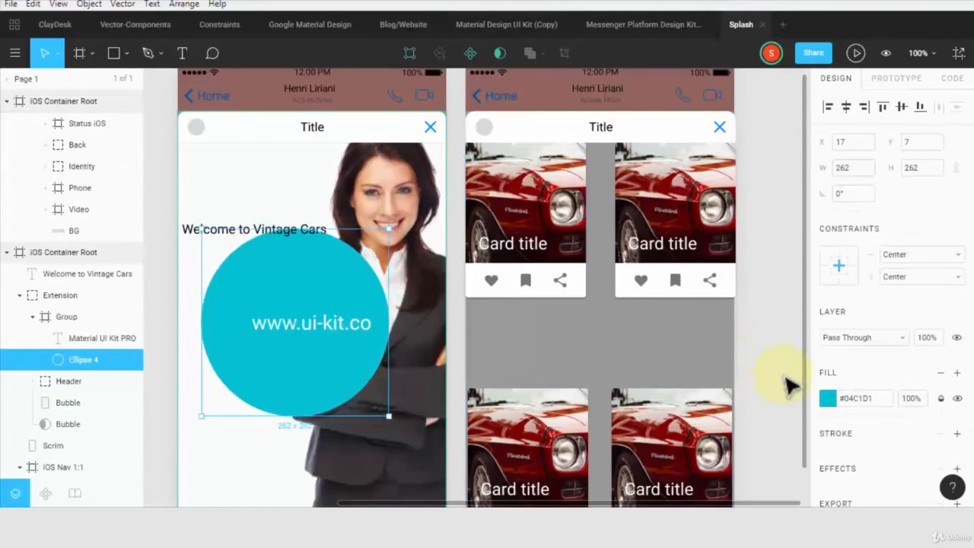
{"action": "left_click", "coordinate": [827, 398]}
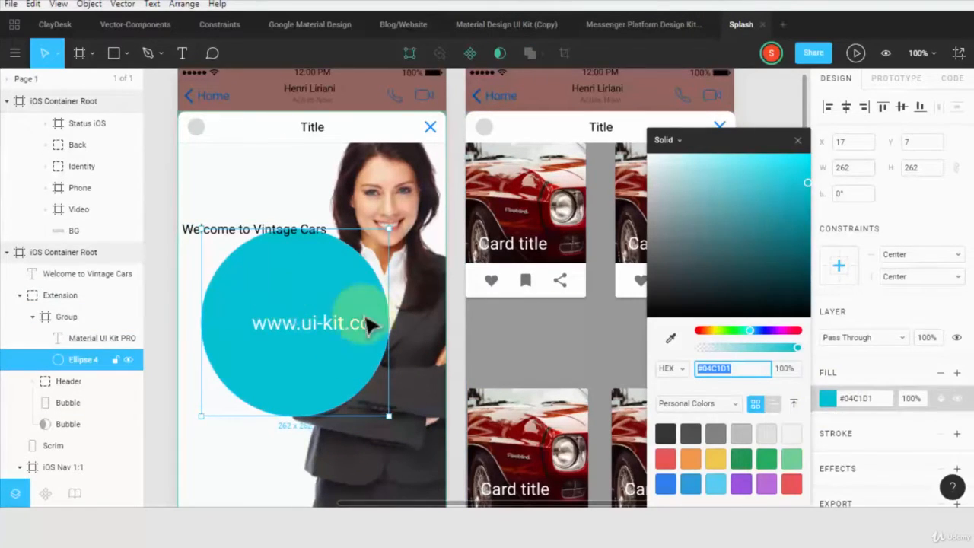
{"action": "left_click", "coordinate": [671, 338]}
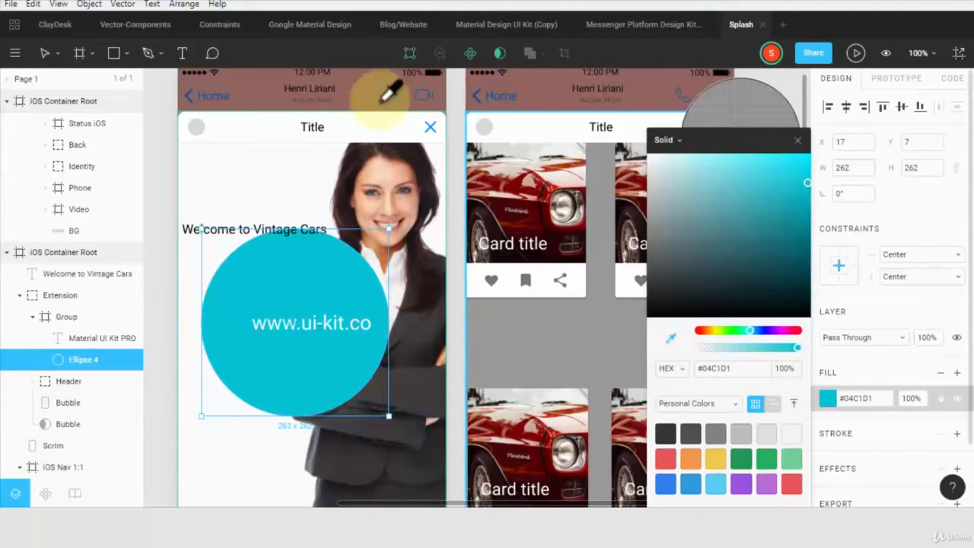
{"action": "left_click", "coordinate": [264, 89]}
Resize the circle below the welcome text to 150 by 150 and reduce it further to 100 by 100
{"action": "left_click", "coordinate": [856, 169]}
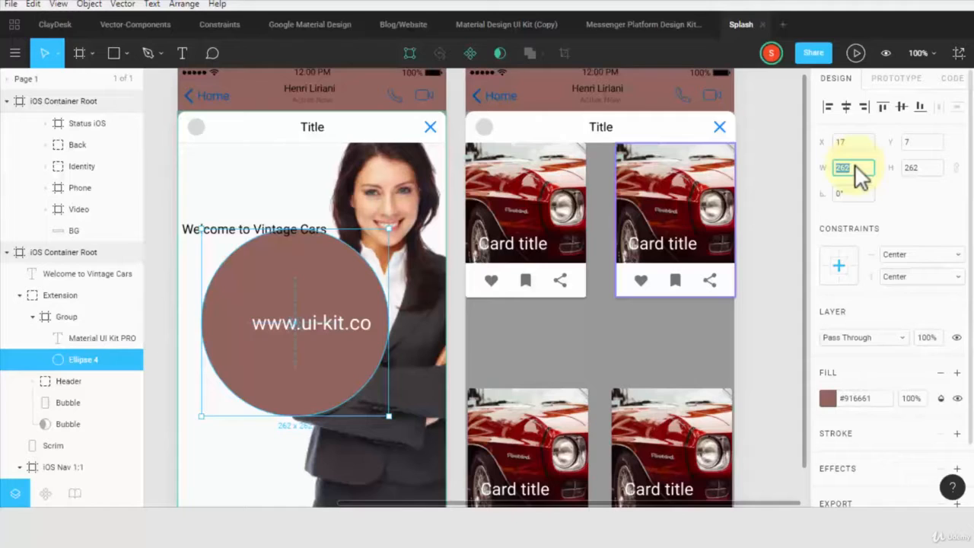
{"action": "type", "text": "150"}
{"action": "key", "text": "Tab"}
{"action": "type", "text": "150"}
{"action": "key", "text": "Return"}
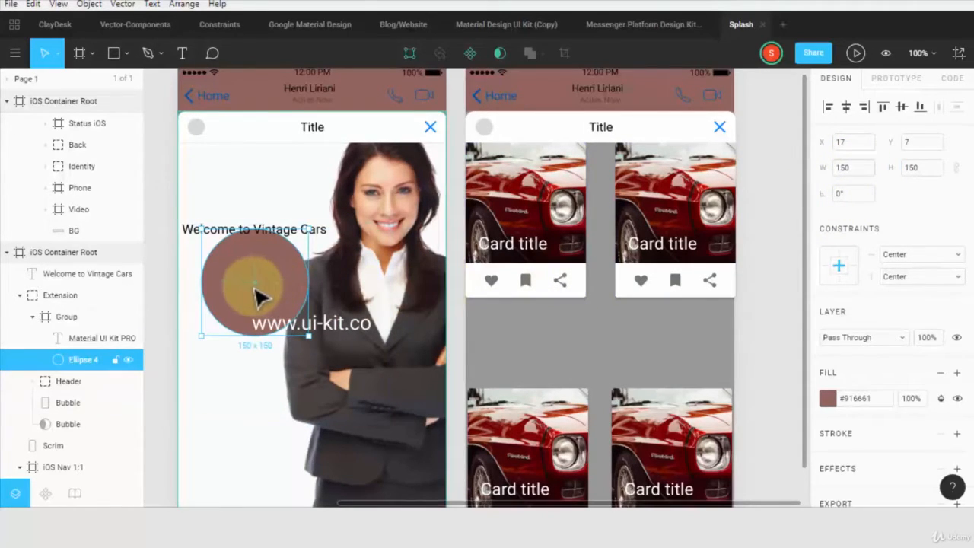
{"action": "left_click", "coordinate": [862, 167]}
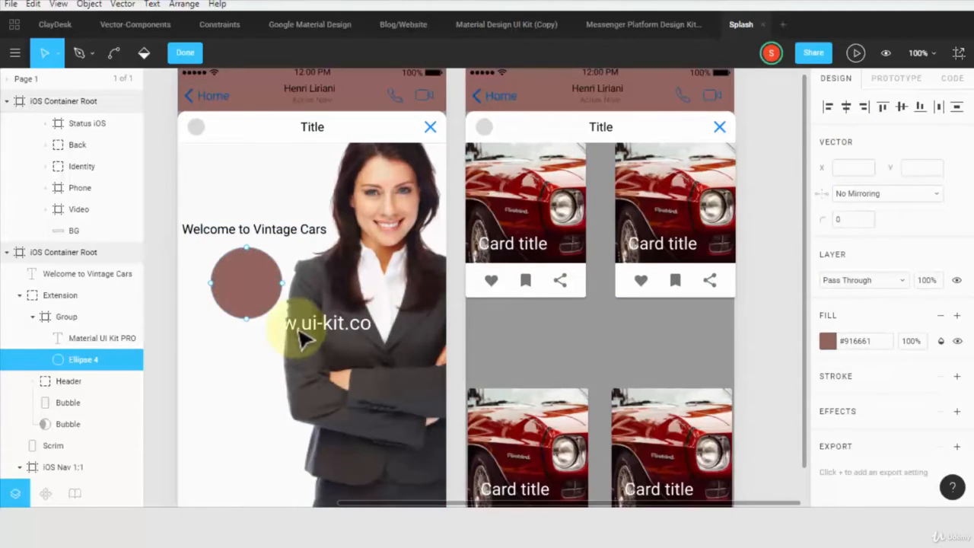
{"action": "double_click", "coordinate": [298, 329]}
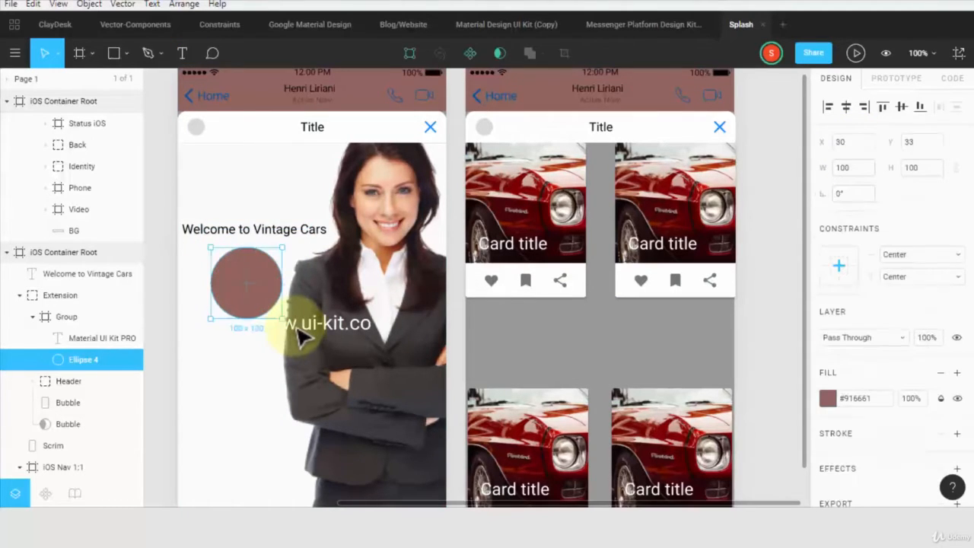
{"action": "left_click", "coordinate": [295, 327]}
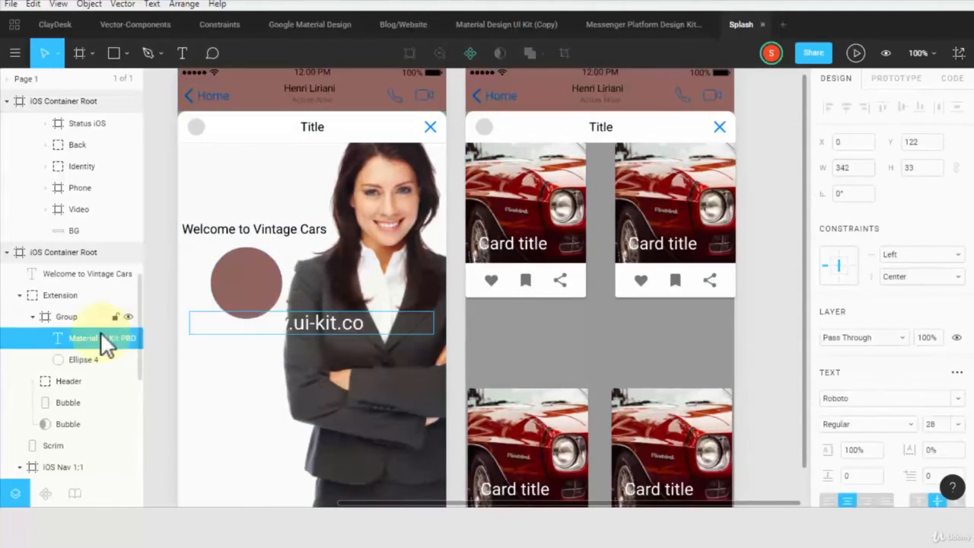
{"action": "key", "text": "Delete"}
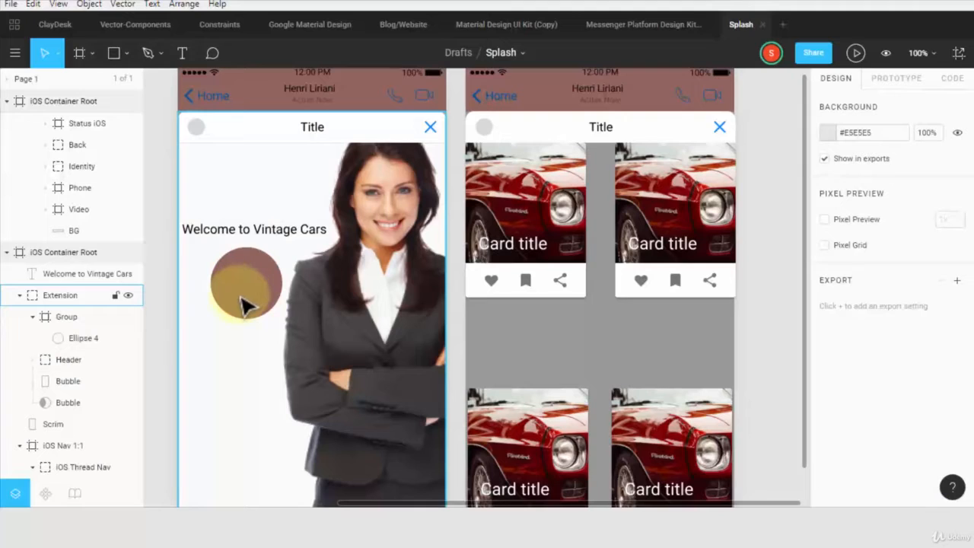
Add a "Click Here" text box inside the brown circle, centred as a button label
{"action": "left_click", "coordinate": [242, 296]}
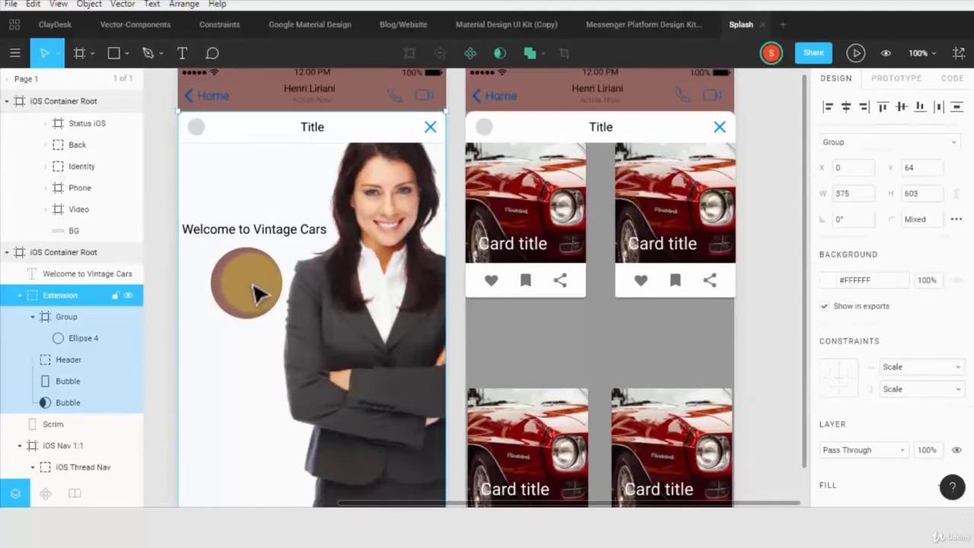
{"action": "key", "text": "t"}
{"action": "left_click_drag", "start_coordinate": [225, 267], "coordinate": [268, 290]}
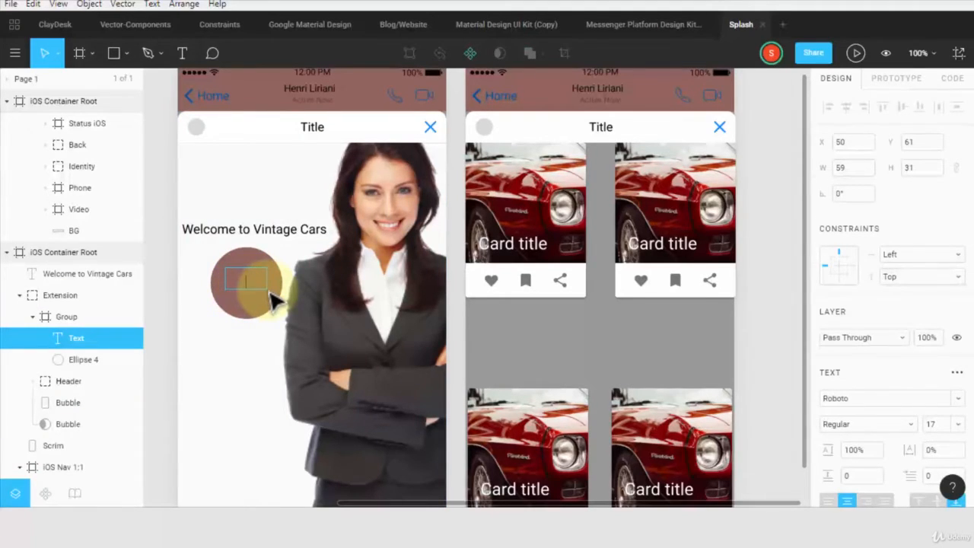
{"action": "type", "text": "Click Here"}
Set the "Click Here" label's fill colour to light grey #F2F2F2
{"action": "scroll", "coordinate": [876, 405], "scroll_direction": "down", "scroll_amount": 5}
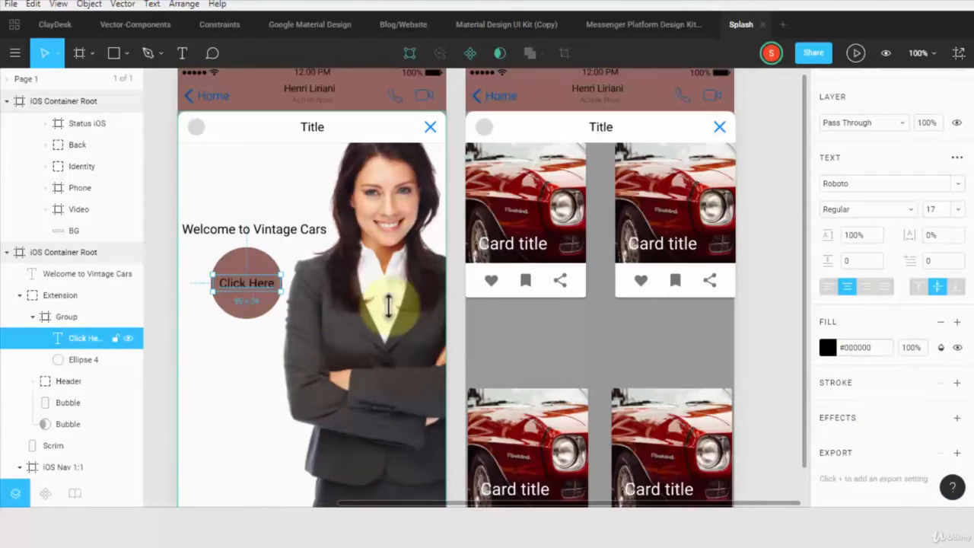
{"action": "left_click", "coordinate": [827, 347]}
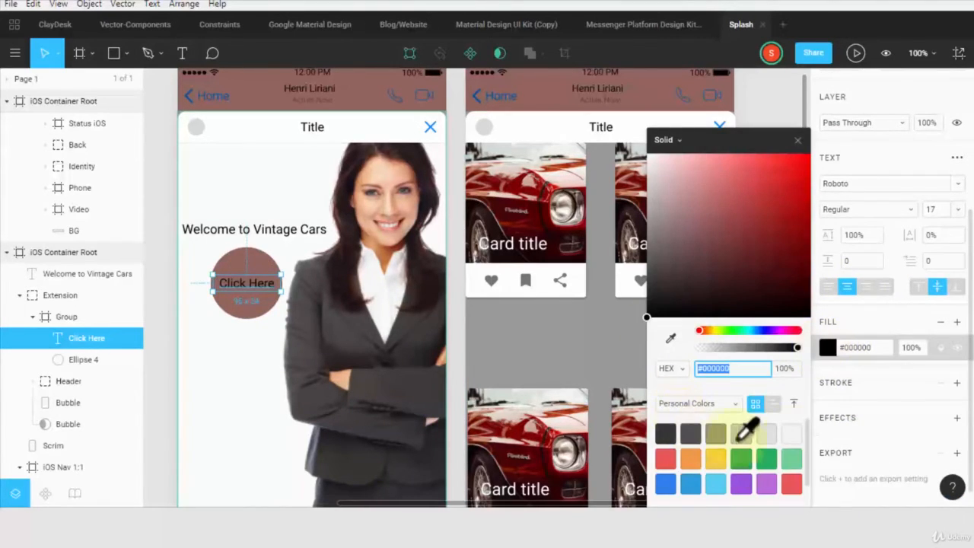
{"action": "left_click", "coordinate": [792, 433]}
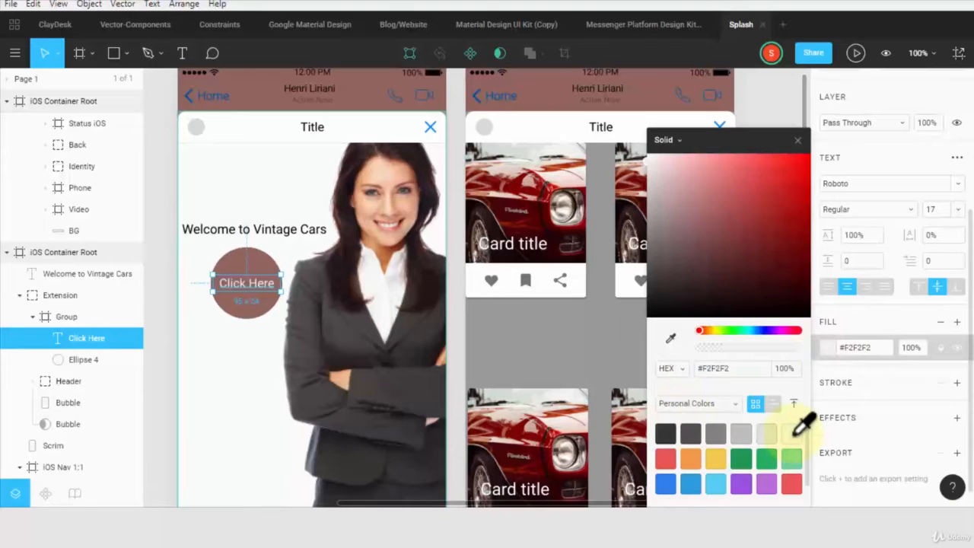
{"action": "left_click", "coordinate": [159, 352]}
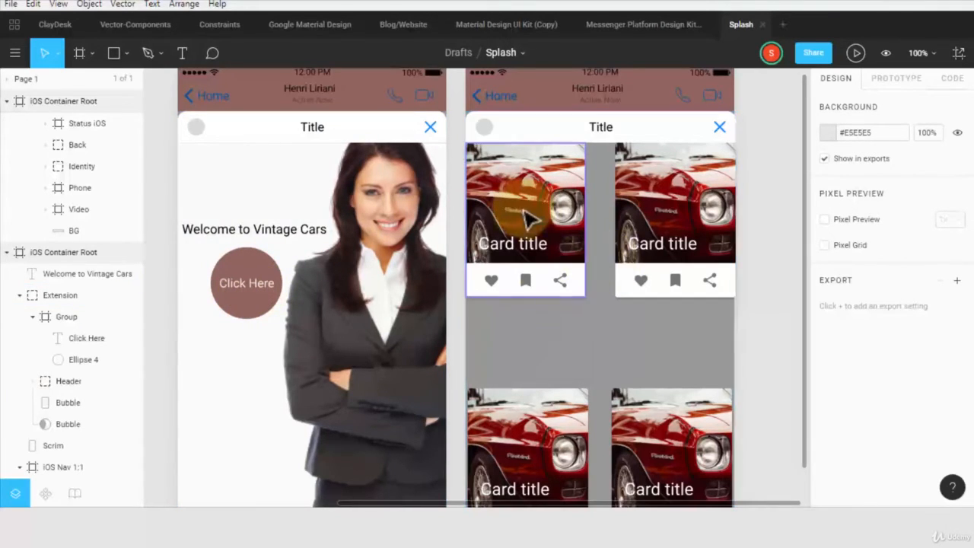
Change the "Card title" text of the third screen's upper-left master card to "Vintage"
{"action": "left_click", "coordinate": [623, 354]}
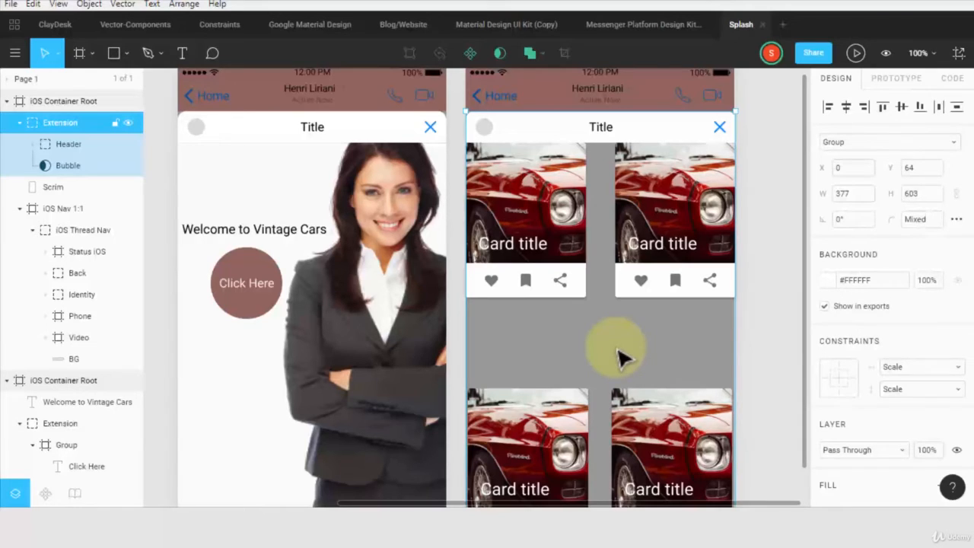
{"action": "left_click_drag", "start_coordinate": [569, 503], "coordinate": [614, 503]}
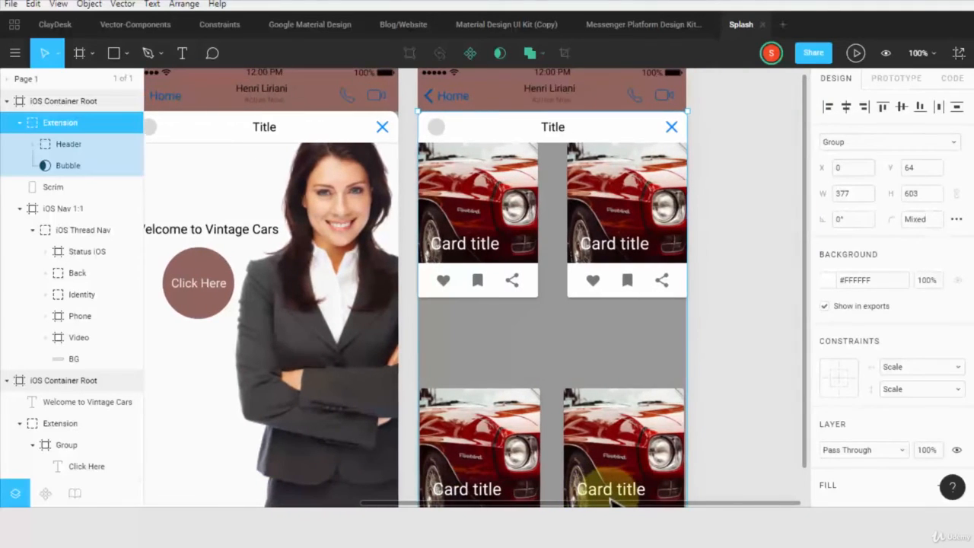
{"action": "double_click", "coordinate": [463, 250]}
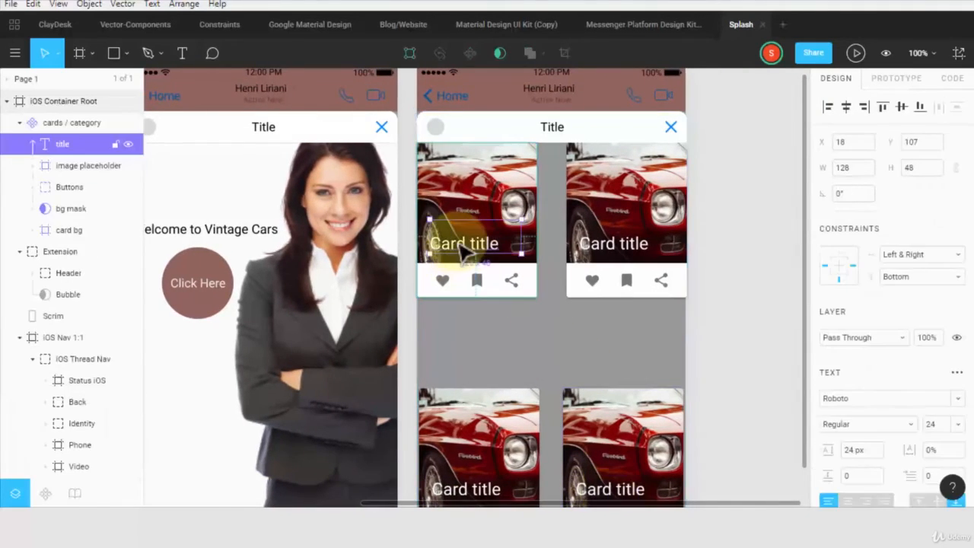
{"action": "double_click", "coordinate": [477, 245]}
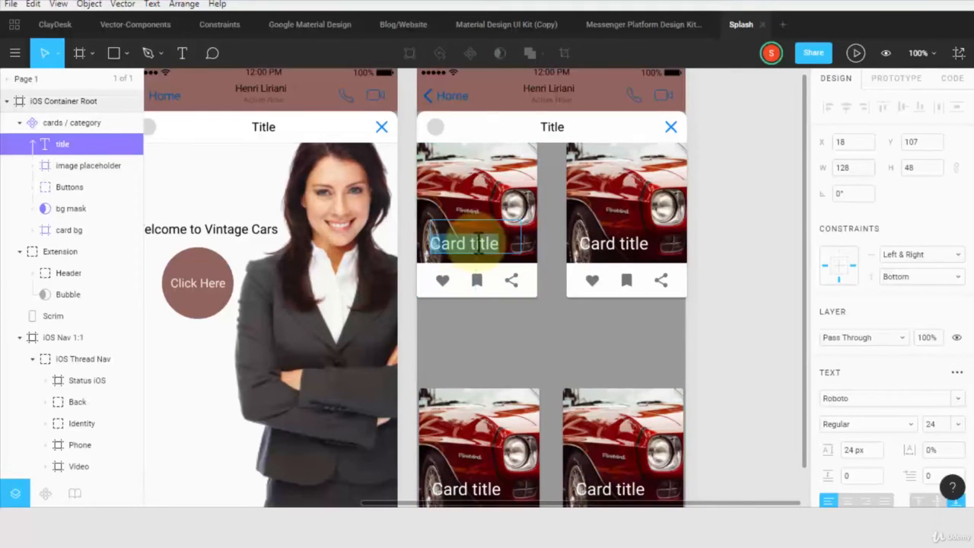
{"action": "type", "text": "Vin"}
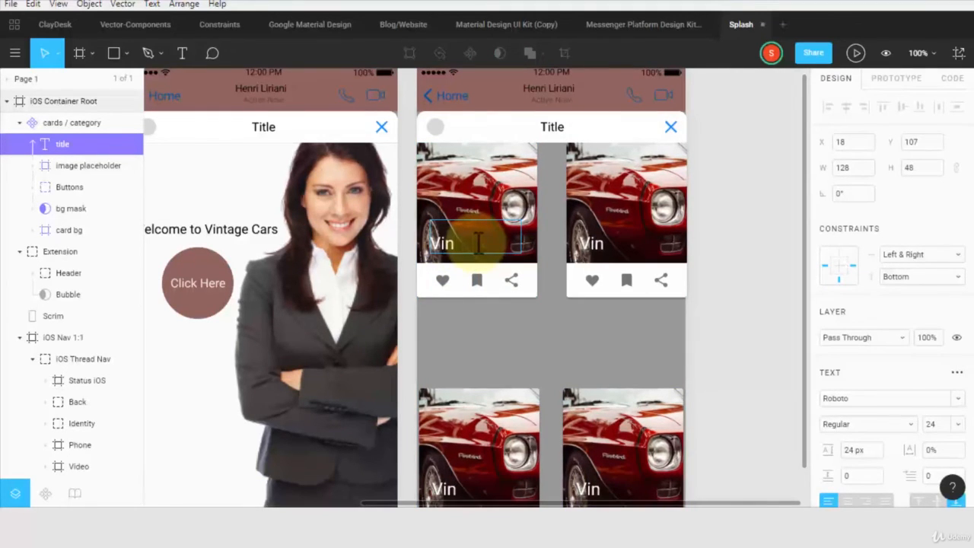
{"action": "type", "text": "tage"}
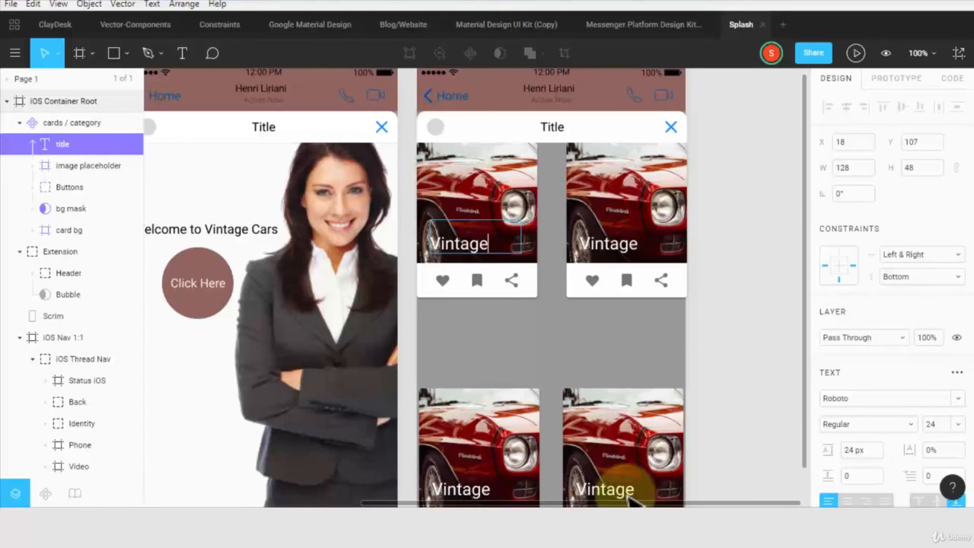
{"action": "left_click", "coordinate": [778, 318]}
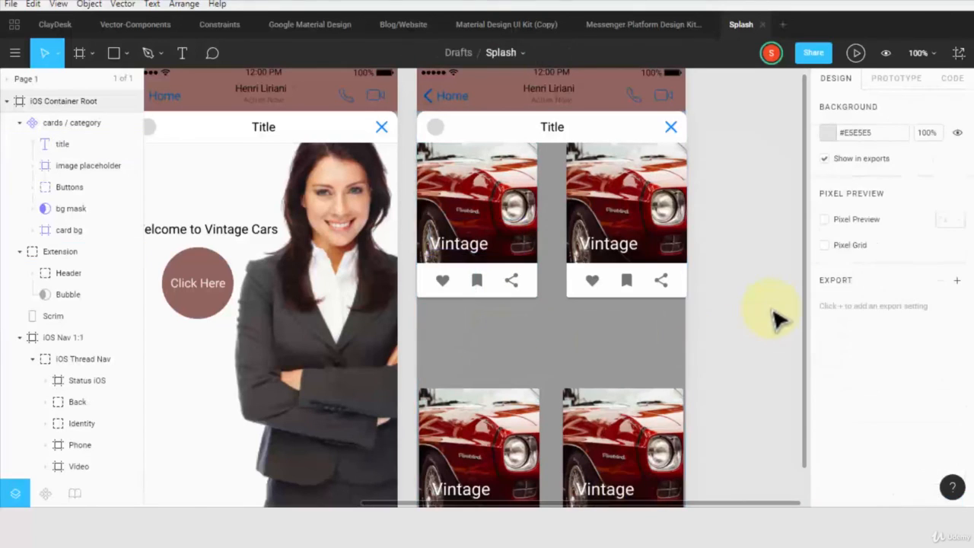